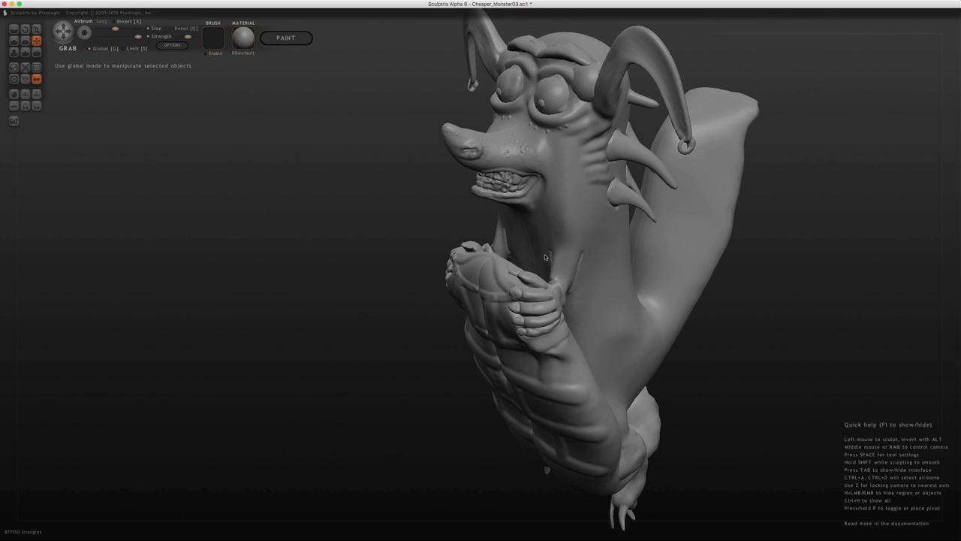
Clear the selection, then select the teeth, body and eyes objects in turn.
middle_drag(545, 257, 567, 244)
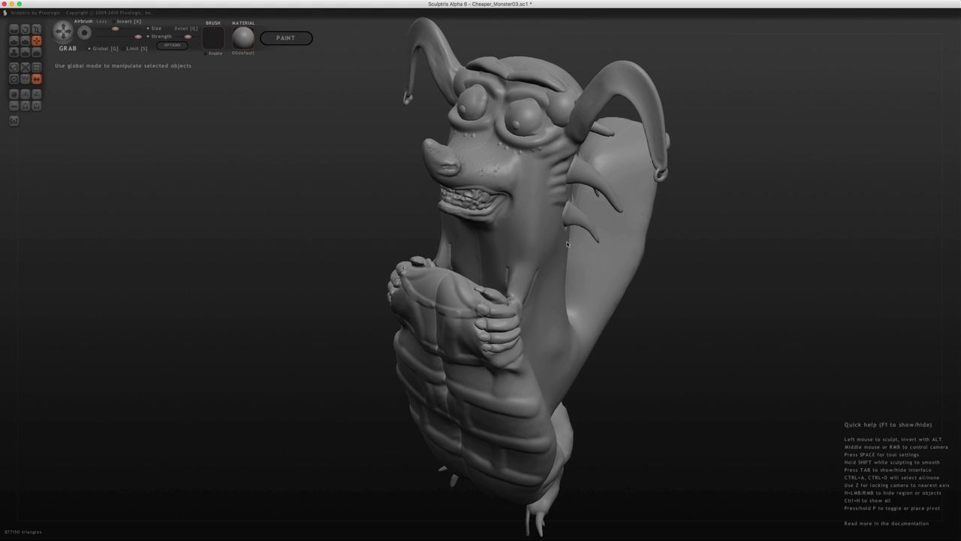
key(ctrl+d)
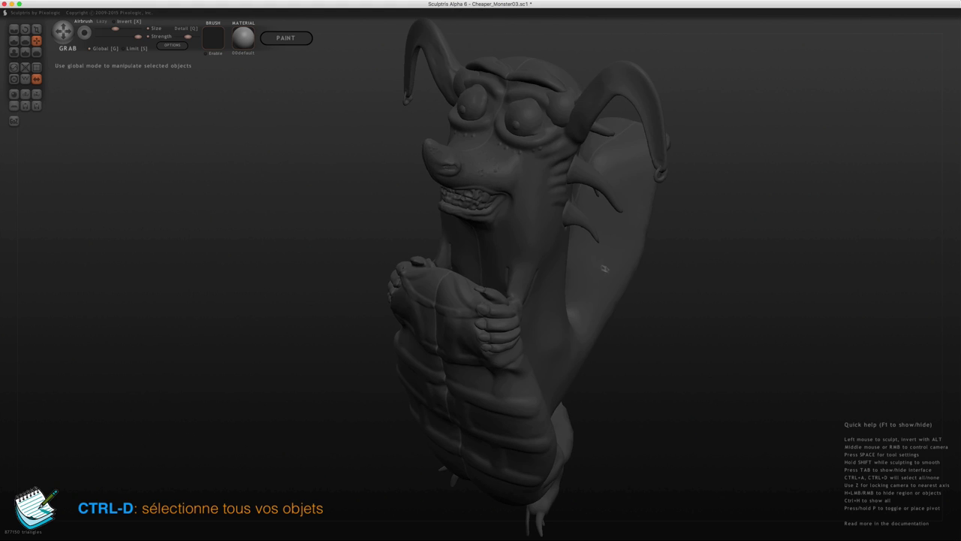
middle_drag(603, 266, 641, 257)
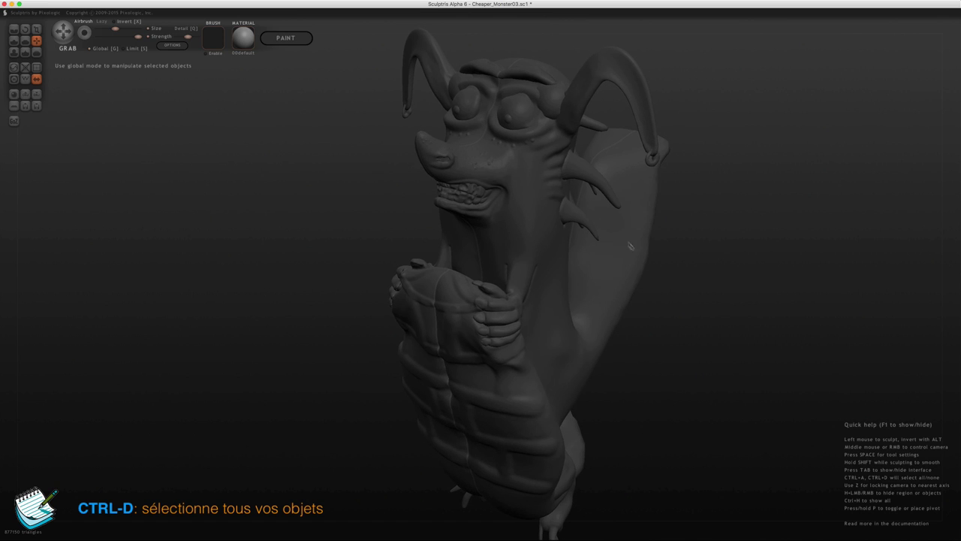
click(476, 196)
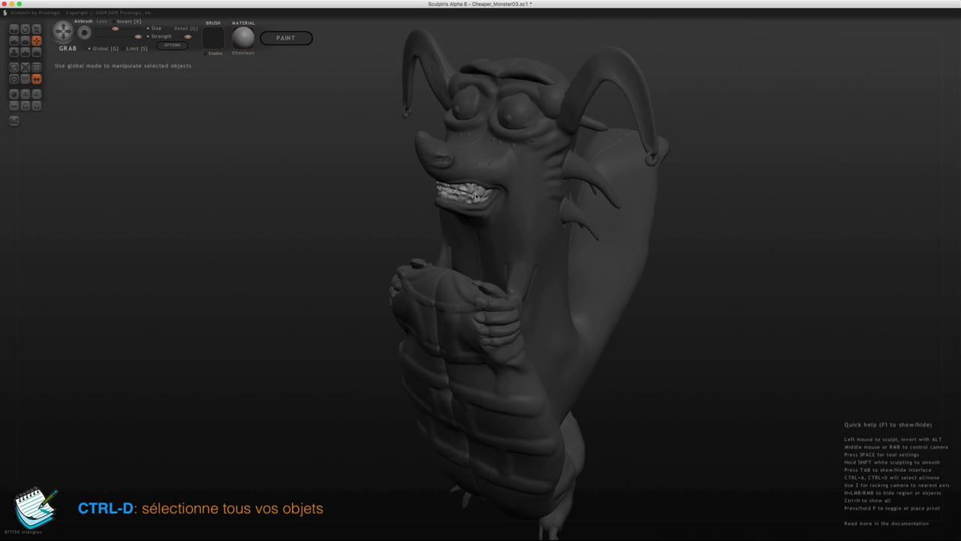
click(432, 154)
click(522, 117)
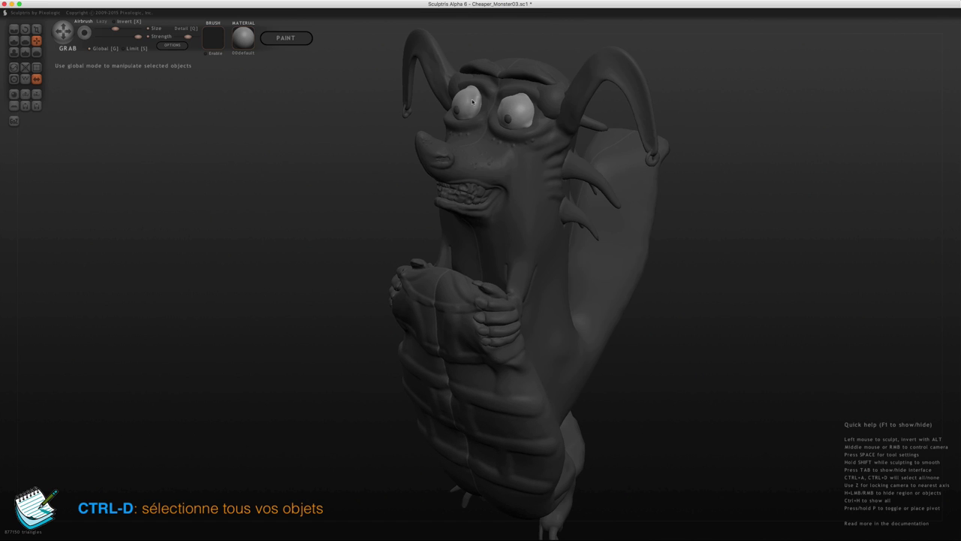
Deselect everything, select only the earring rings, and orbit the head to check them.
key(ctrl+d)
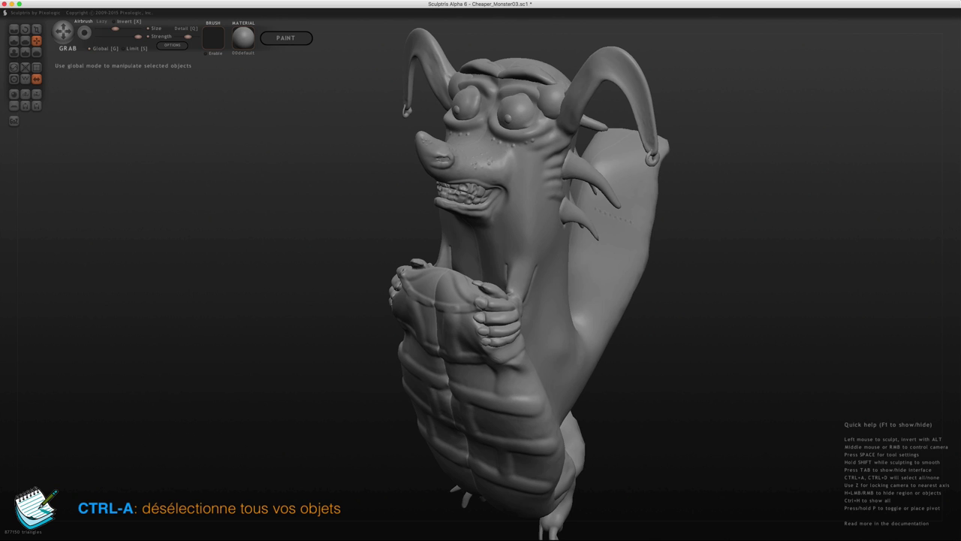
mouse_move(778, 274)
middle_down()
mouse_move(721, 272)
mouse_move(746, 260)
middle_up()
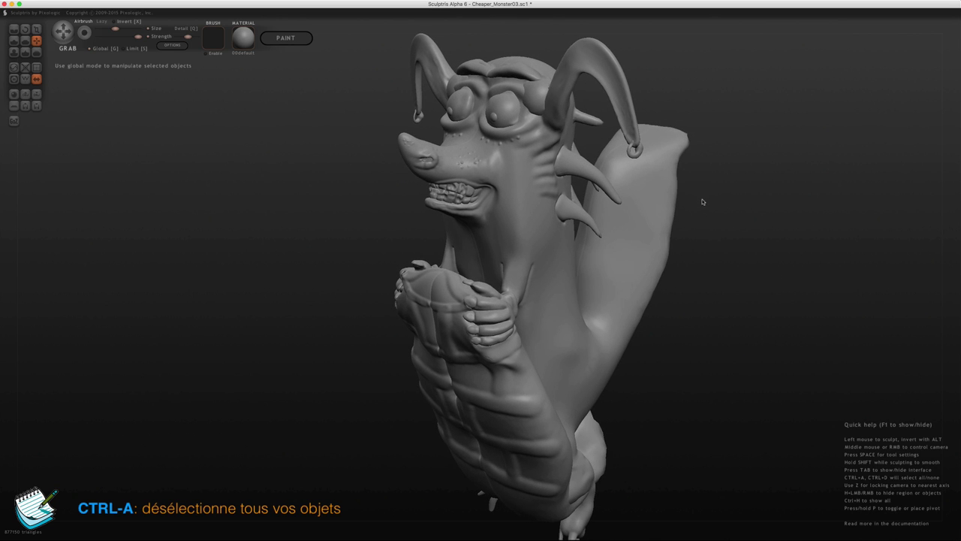
key(ctrl+a)
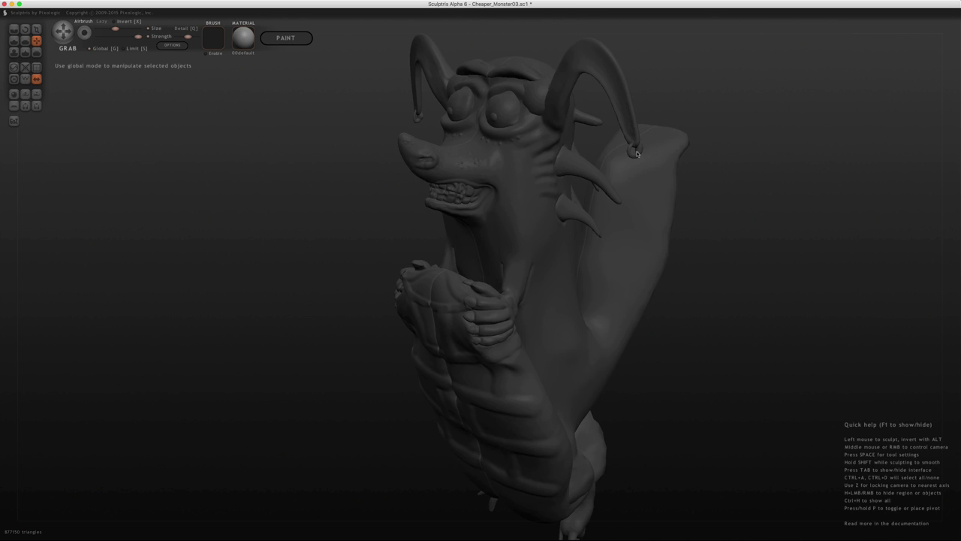
click(639, 153)
scroll(652, 144, up, 2)
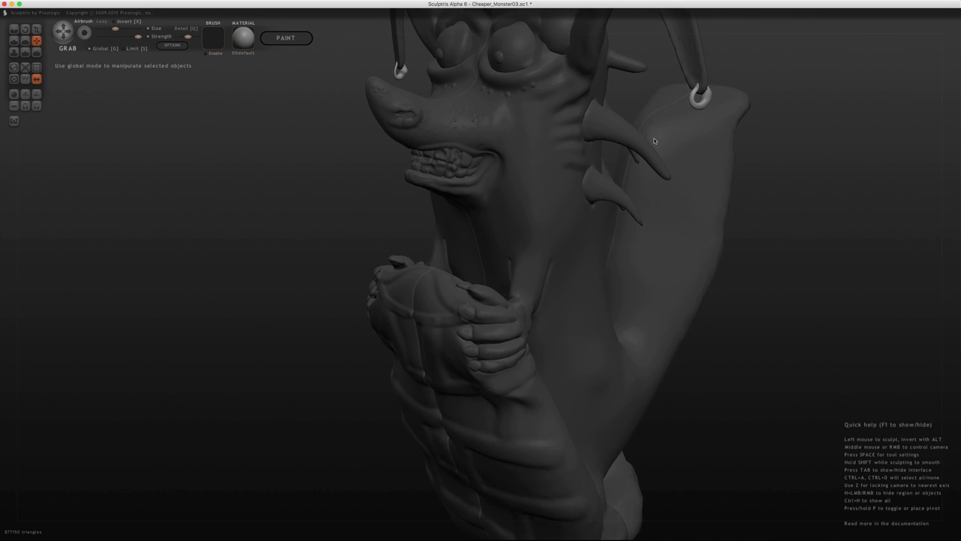
mouse_move(654, 141)
middle_down()
mouse_move(595, 247)
mouse_move(634, 229)
mouse_move(608, 247)
mouse_move(738, 222)
middle_up()
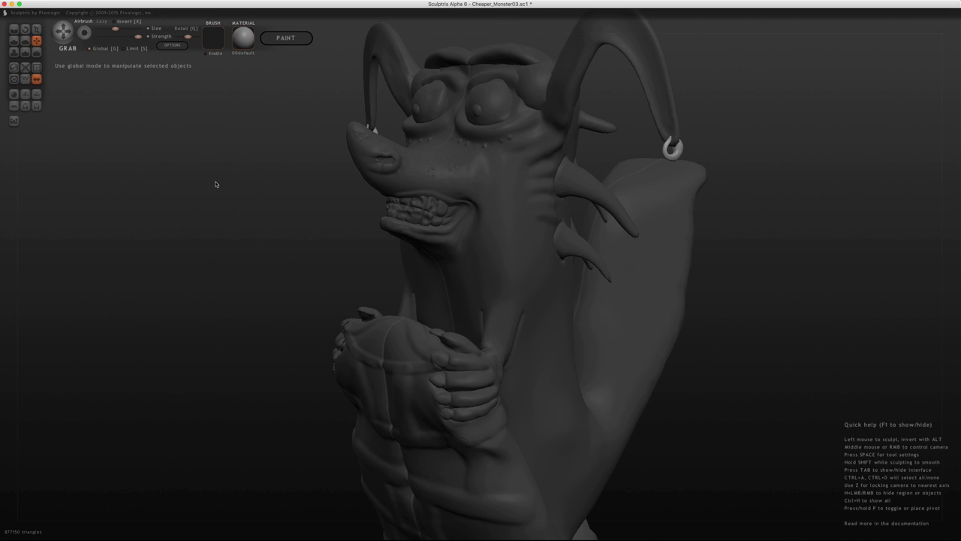
click(13, 96)
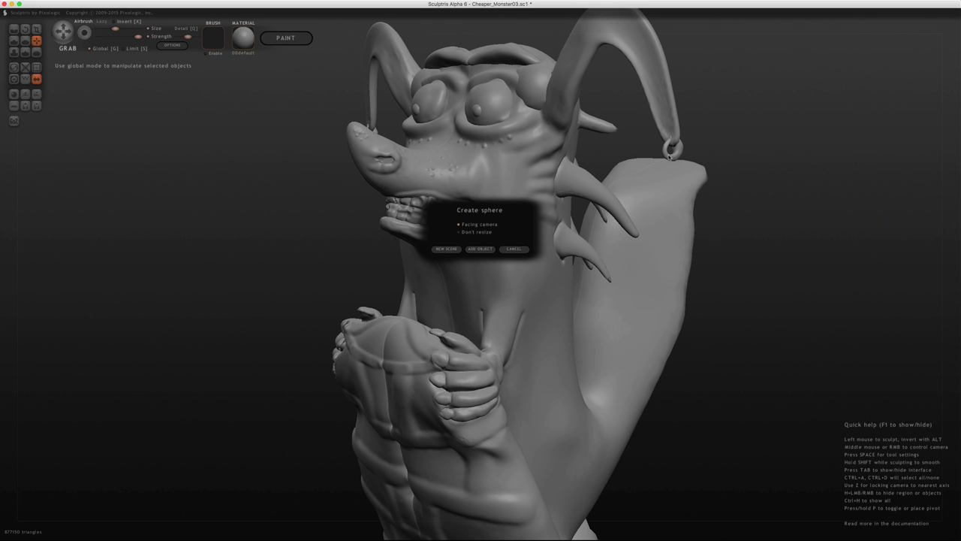
click(522, 250)
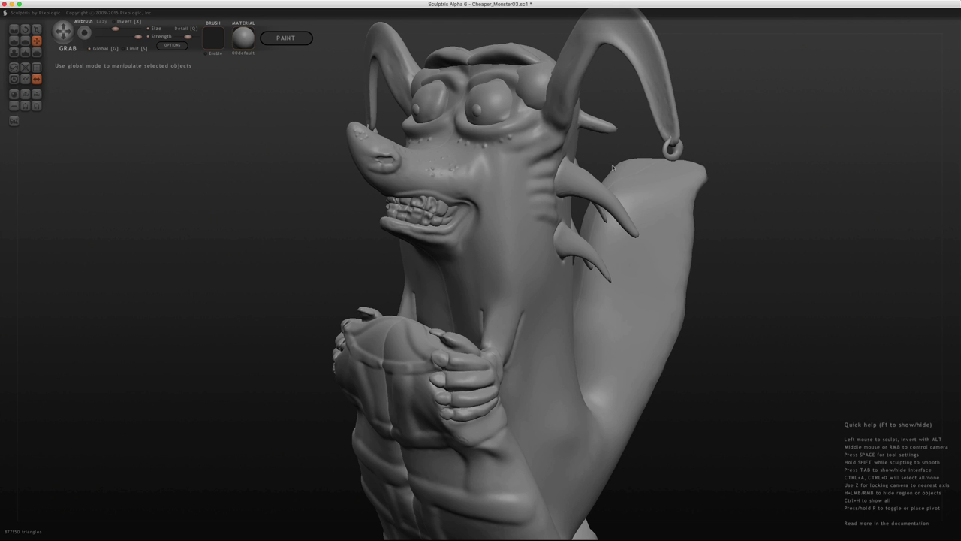
drag(613, 165, 661, 152)
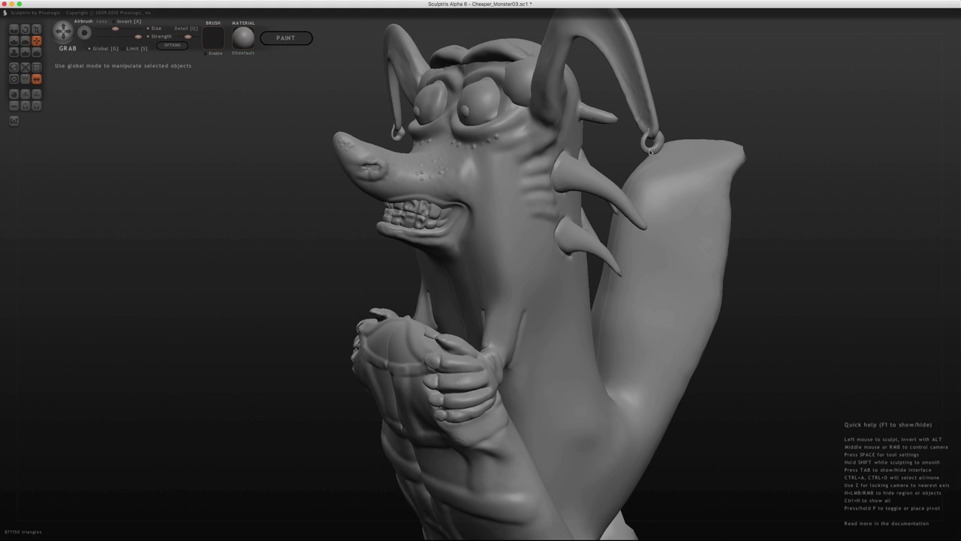
middle_drag(650, 151, 626, 176)
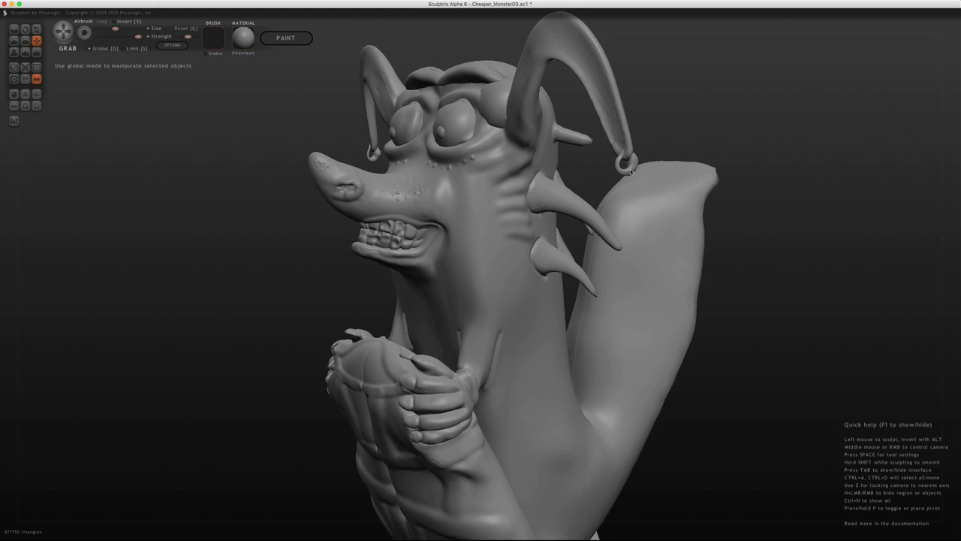
click(630, 169)
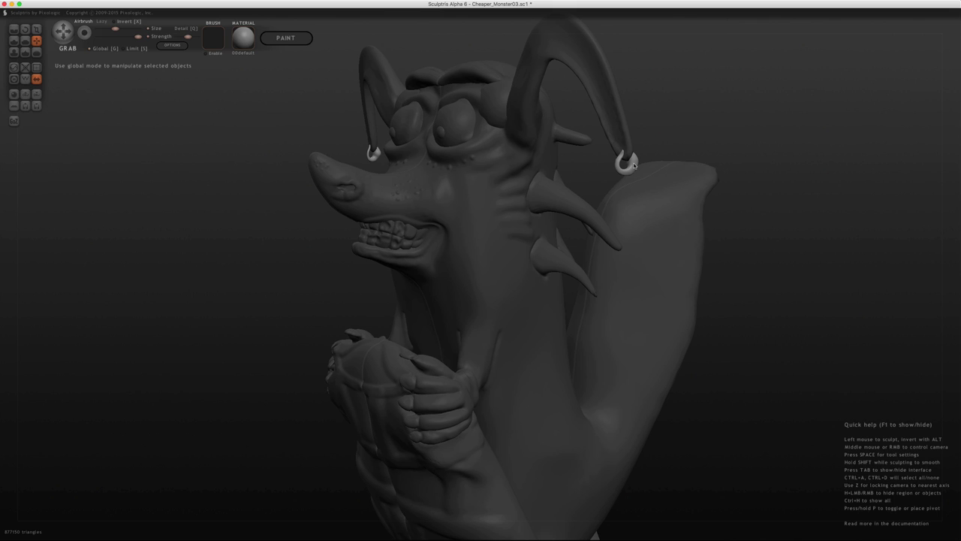
Duplicate the earring pair with global Grab and drag the copy over to the snout.
click(634, 166)
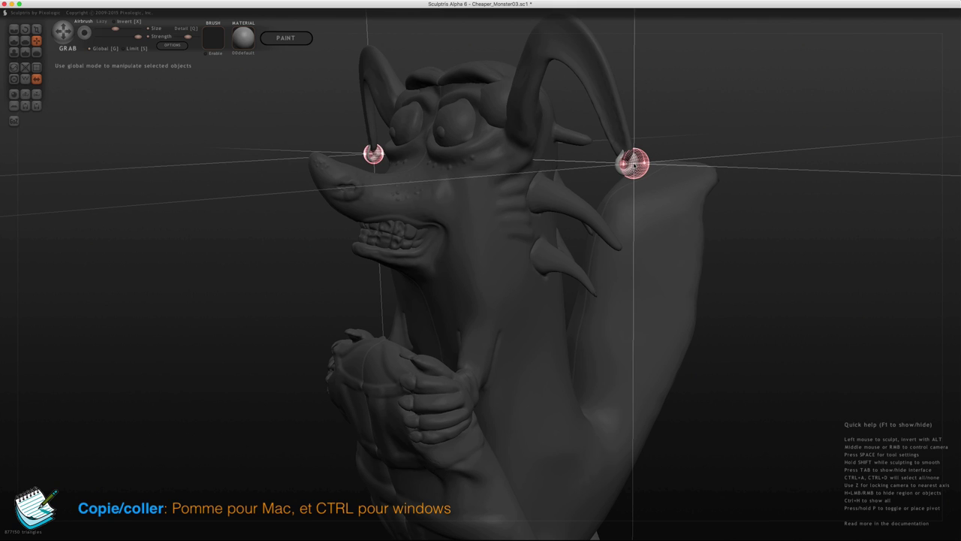
drag(633, 165, 675, 224)
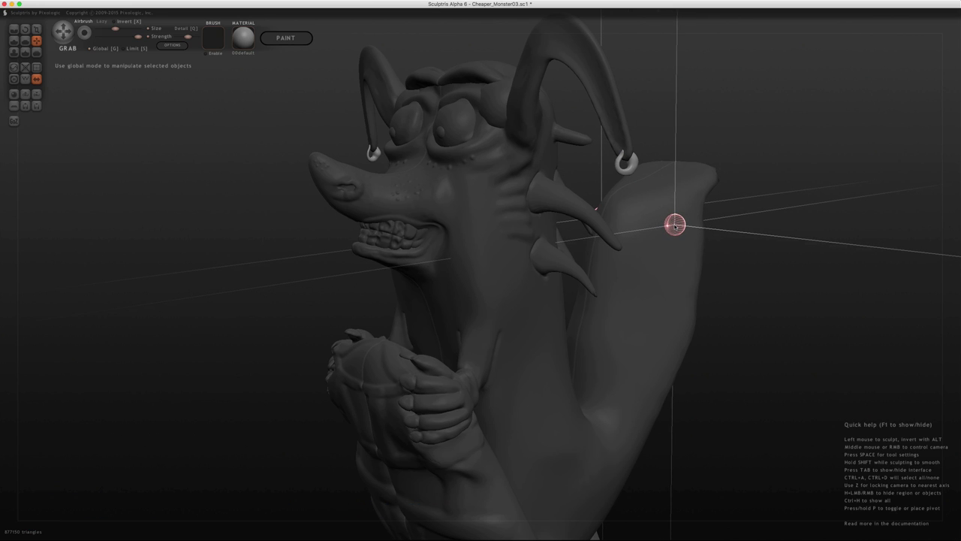
key(ctrl+d)
middle_drag(704, 189, 713, 206)
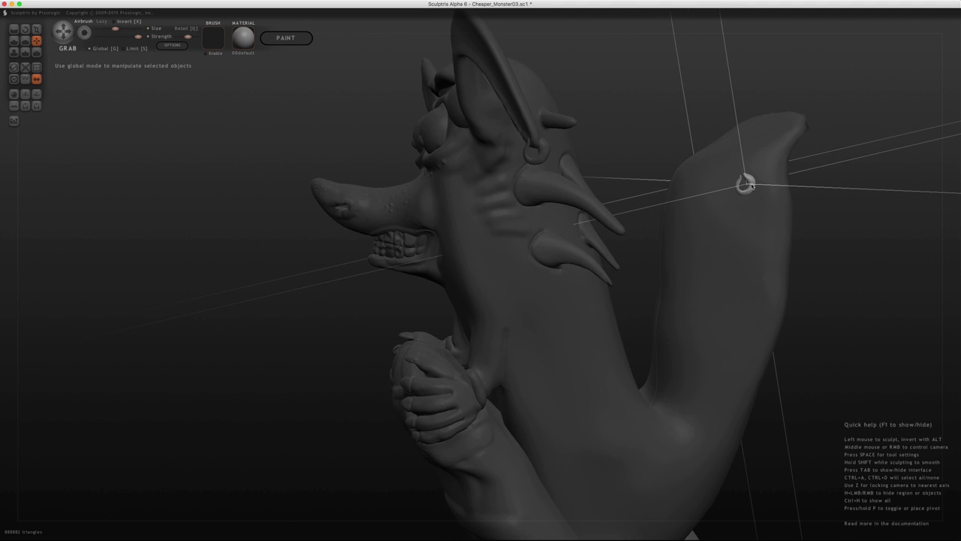
drag(747, 183, 341, 253)
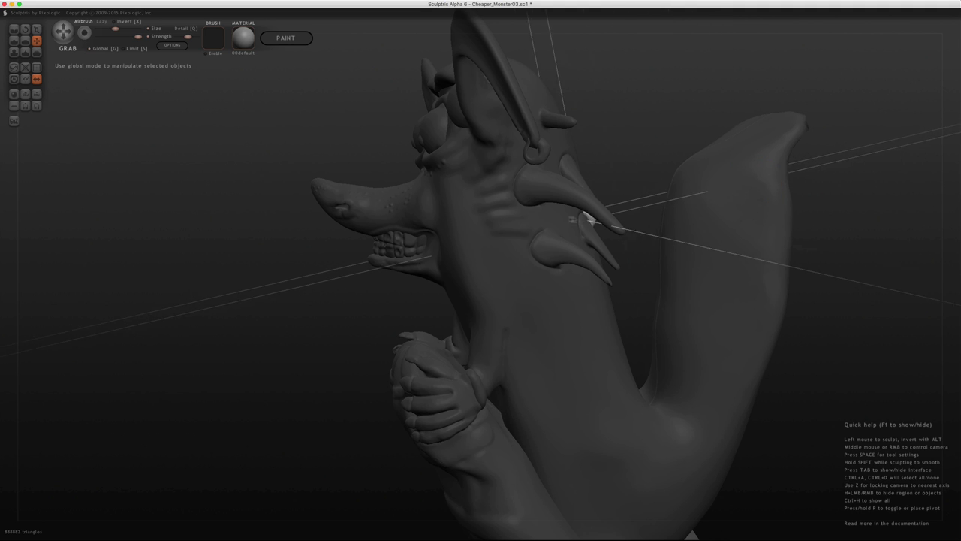
middle_drag(342, 253, 410, 237)
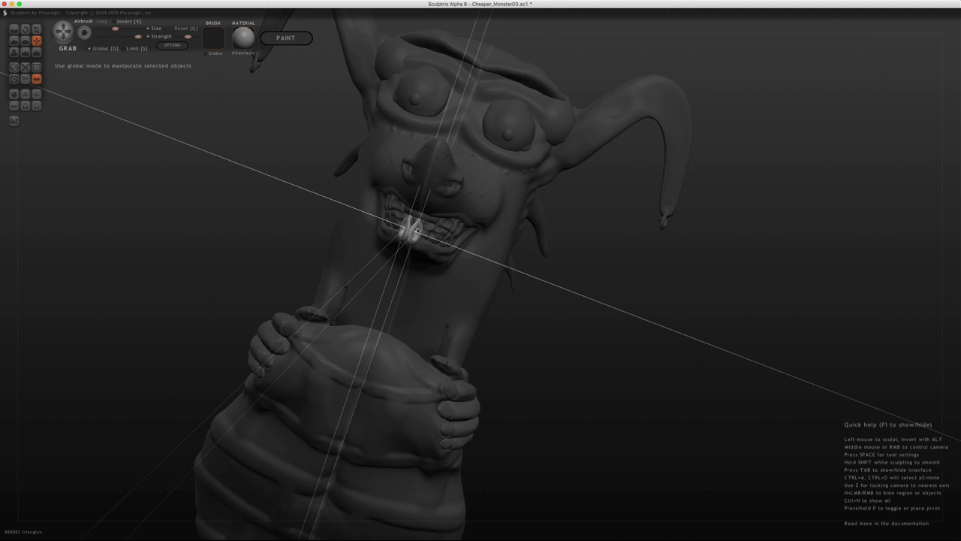
mouse_move(416, 231)
middle_down()
mouse_move(462, 229)
mouse_move(248, 130)
middle_up()
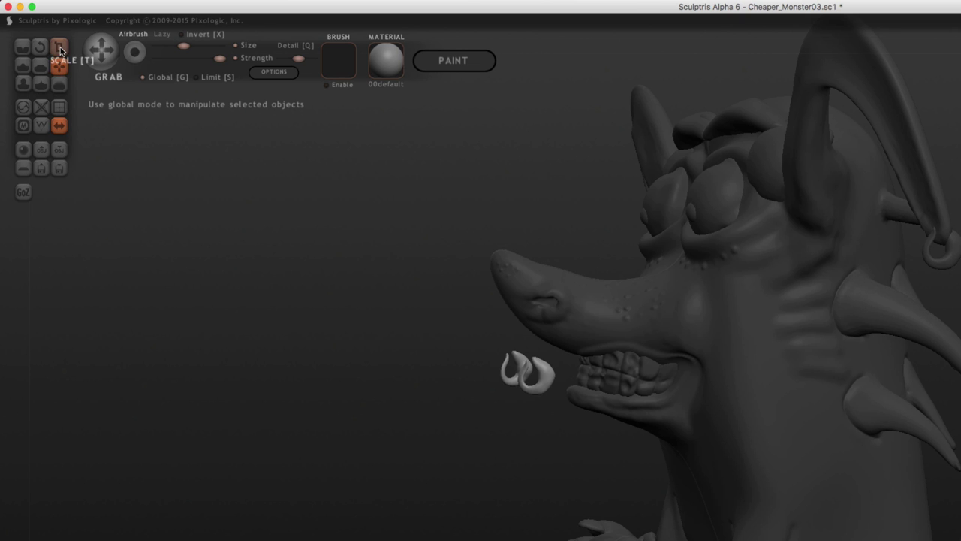
Enlarge the copied rings with the global Scale tool into hook shapes.
click(60, 50)
middle_drag(541, 362, 494, 355)
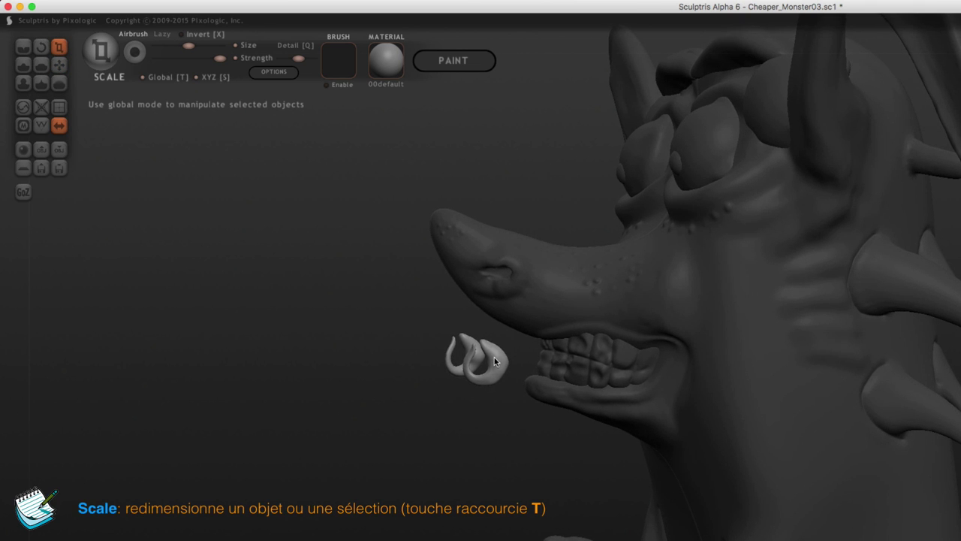
mouse_move(496, 359)
middle_down()
mouse_move(516, 351)
mouse_move(501, 377)
middle_up()
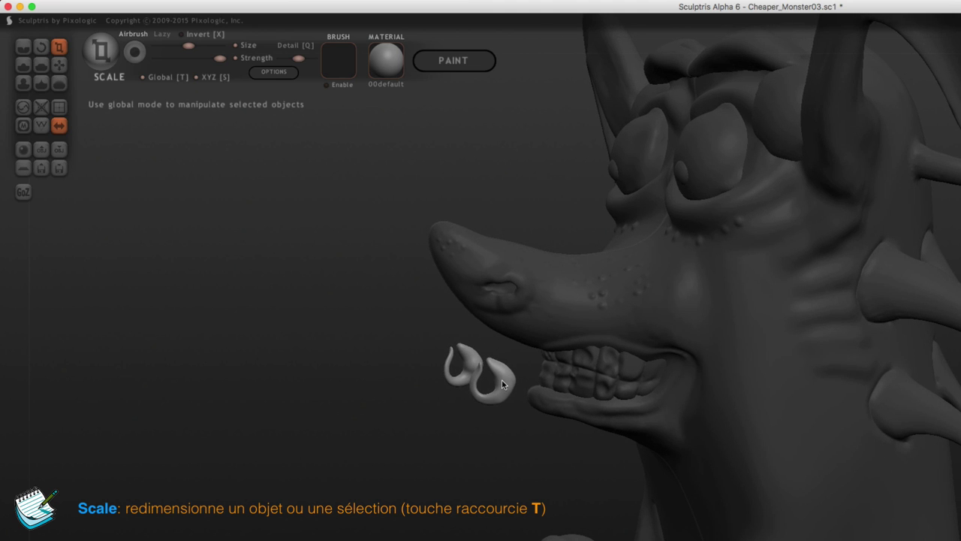
mouse_move(503, 369)
mouse_down()
mouse_move(473, 394)
mouse_move(501, 370)
mouse_up()
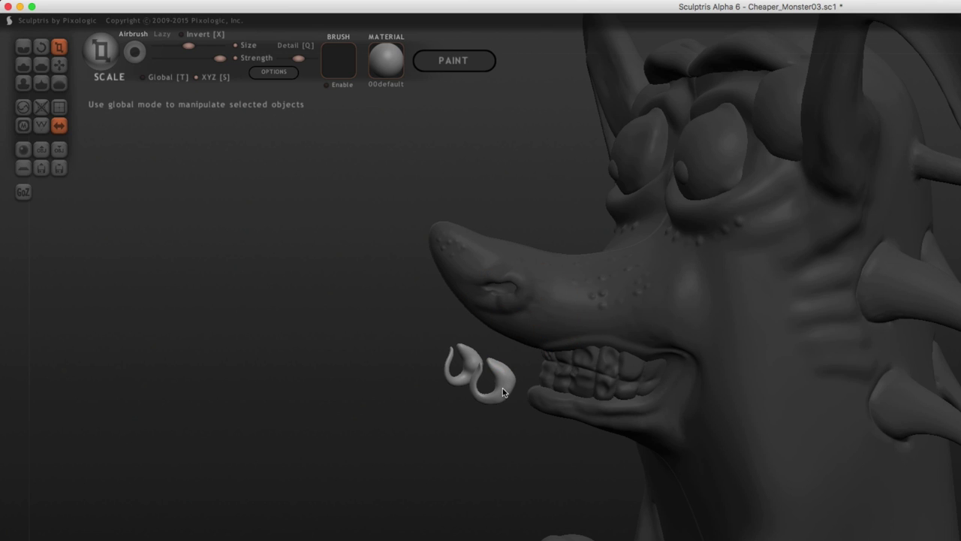
Reduce the brush size and orbit around to inspect the new hooks.
key(space)
drag(509, 343, 518, 379)
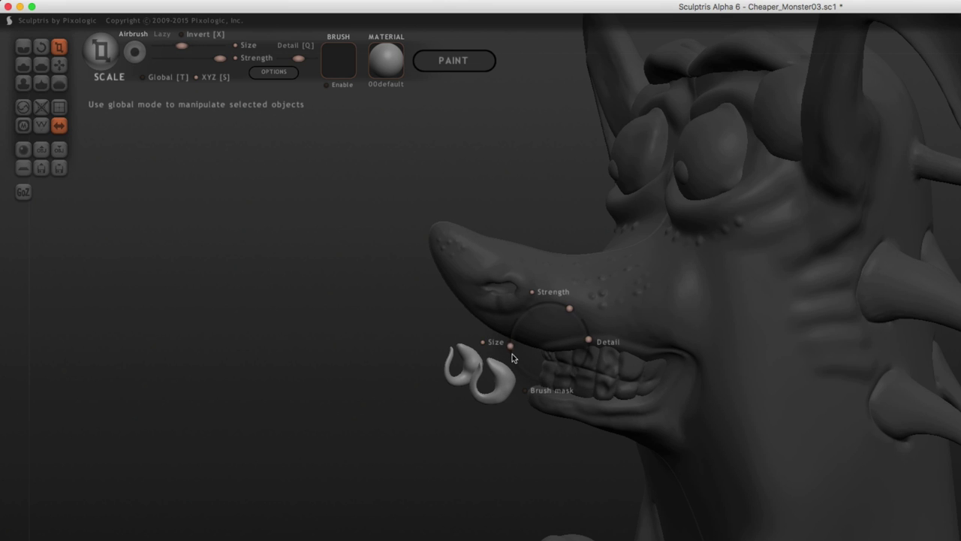
scroll(518, 378, up, 2)
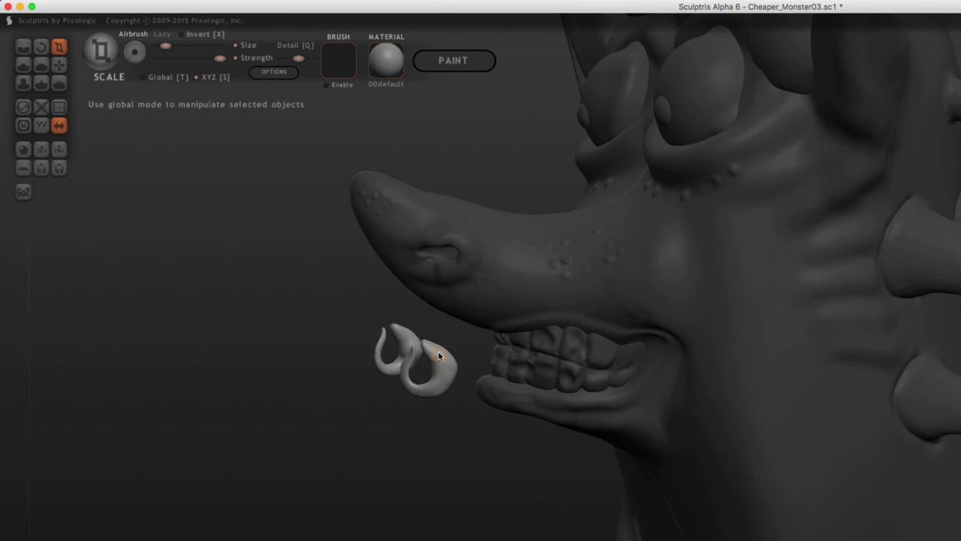
right_drag(453, 366, 450, 373)
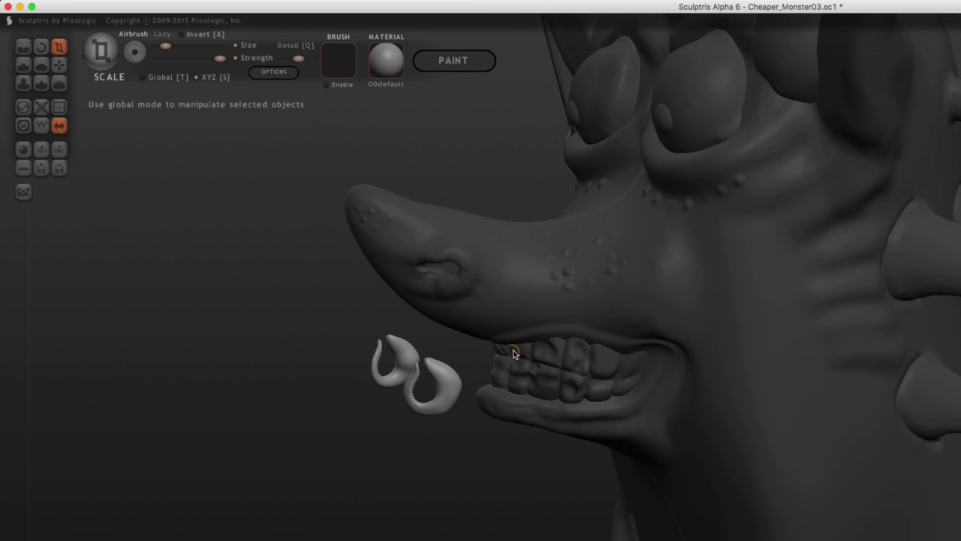
right_drag(506, 350, 502, 349)
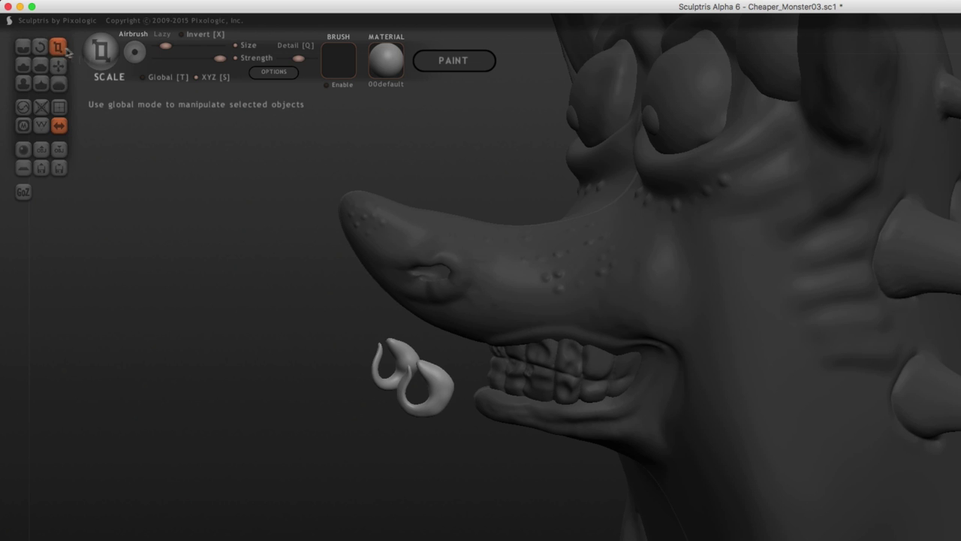
click(41, 46)
Rotate the hooks so their shafts point downward, then grab them up into the mouth.
right_drag(415, 329, 434, 325)
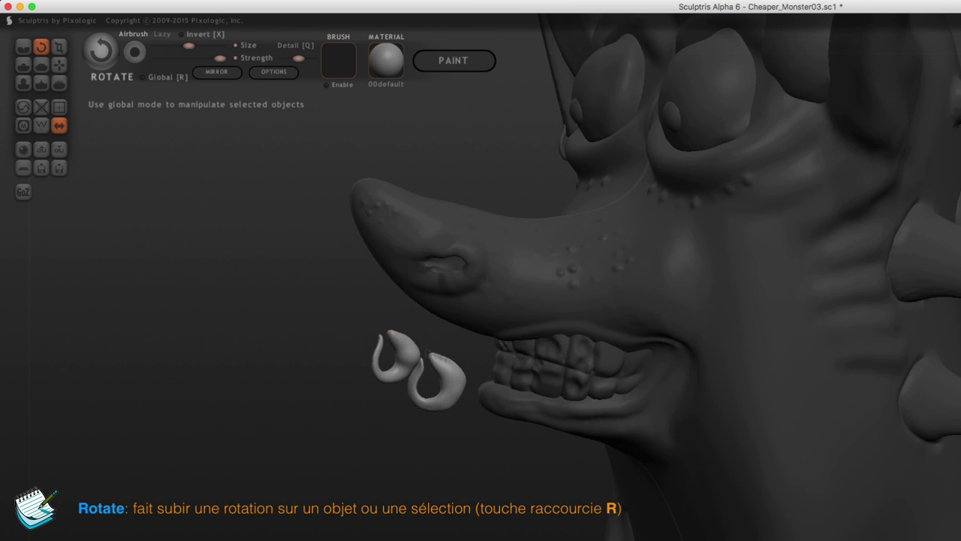
scroll(460, 370, up, 3)
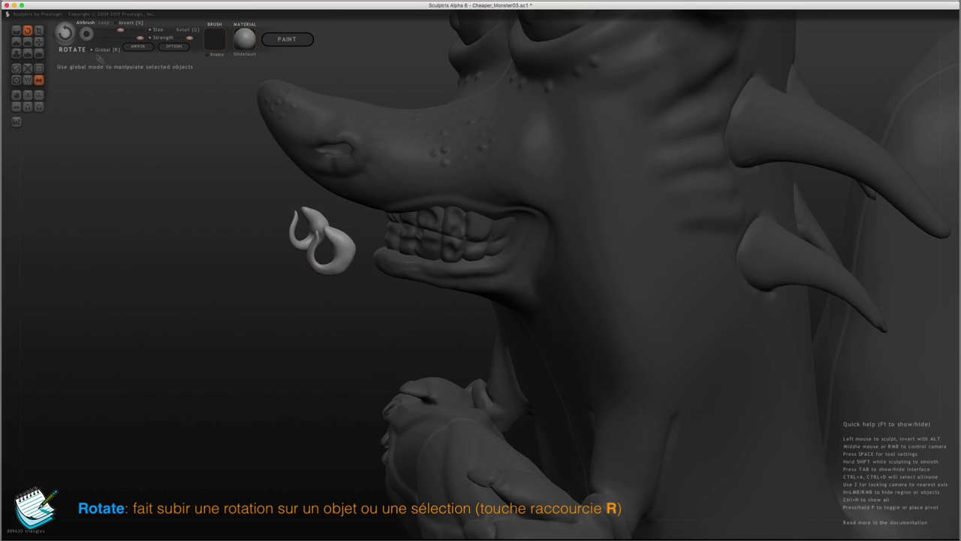
mouse_move(99, 60)
middle_down()
mouse_move(414, 280)
mouse_move(458, 350)
middle_up()
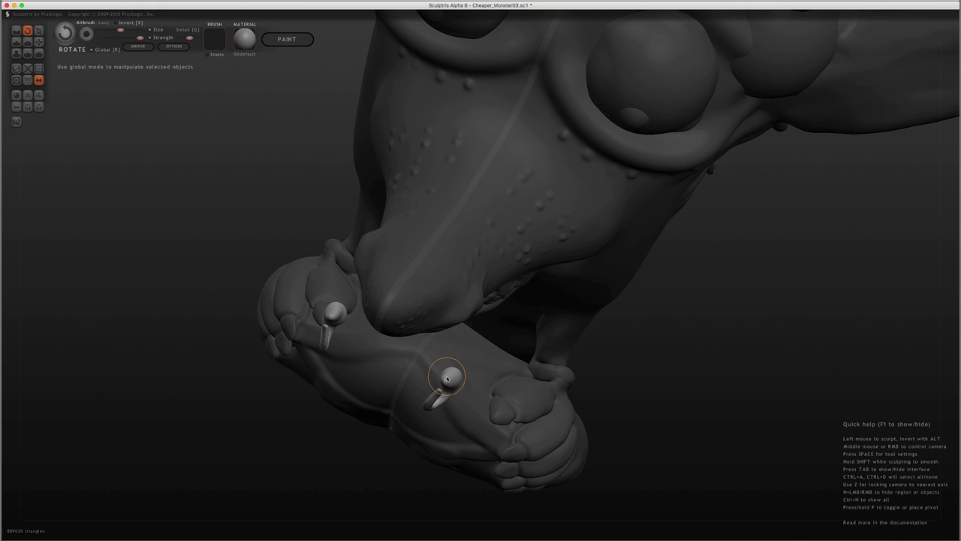
drag(460, 390, 461, 395)
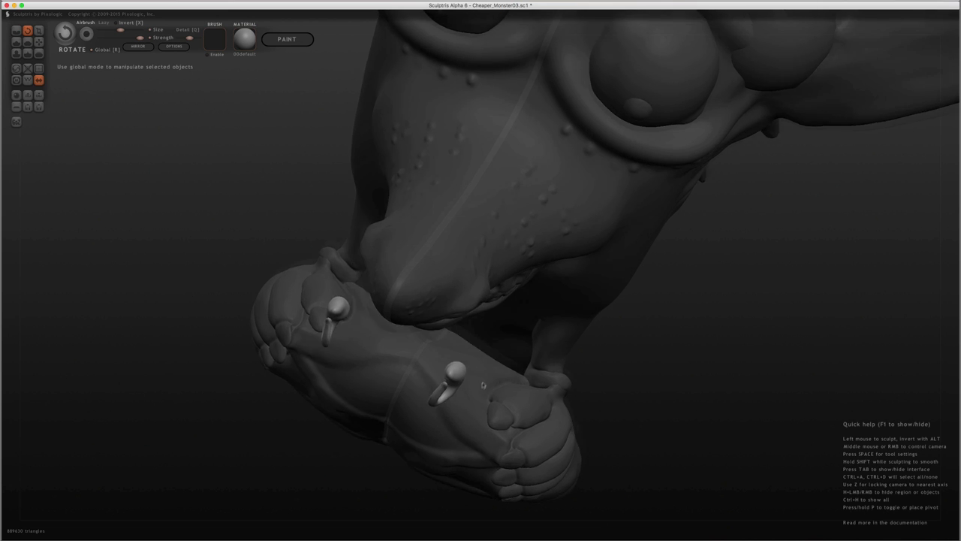
mouse_move(461, 395)
middle_down()
mouse_move(461, 481)
mouse_move(341, 206)
middle_up()
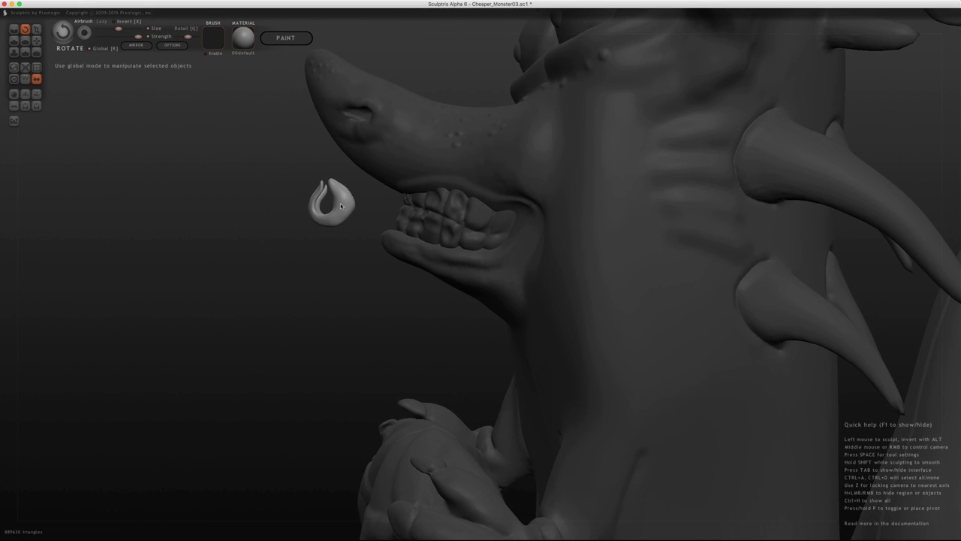
drag(361, 203, 379, 207)
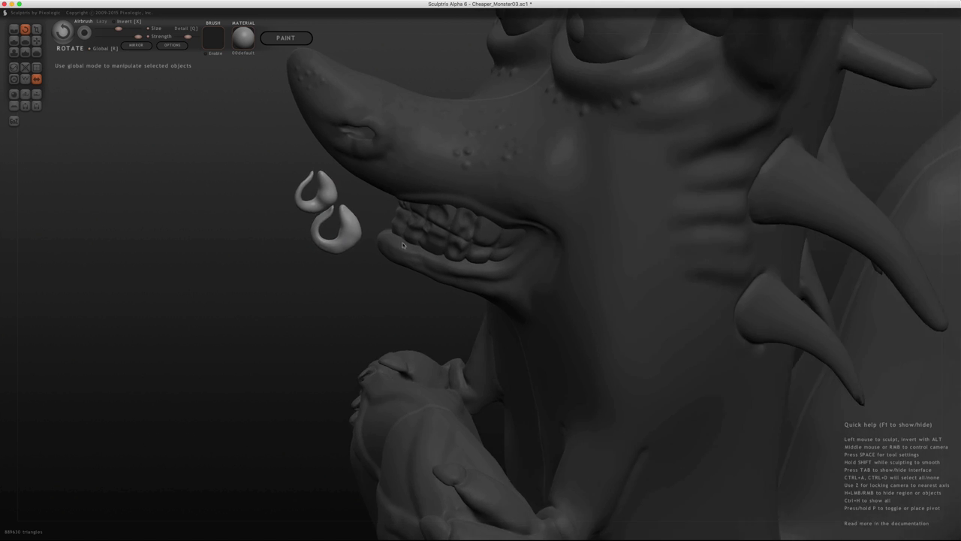
middle_drag(378, 208, 439, 305)
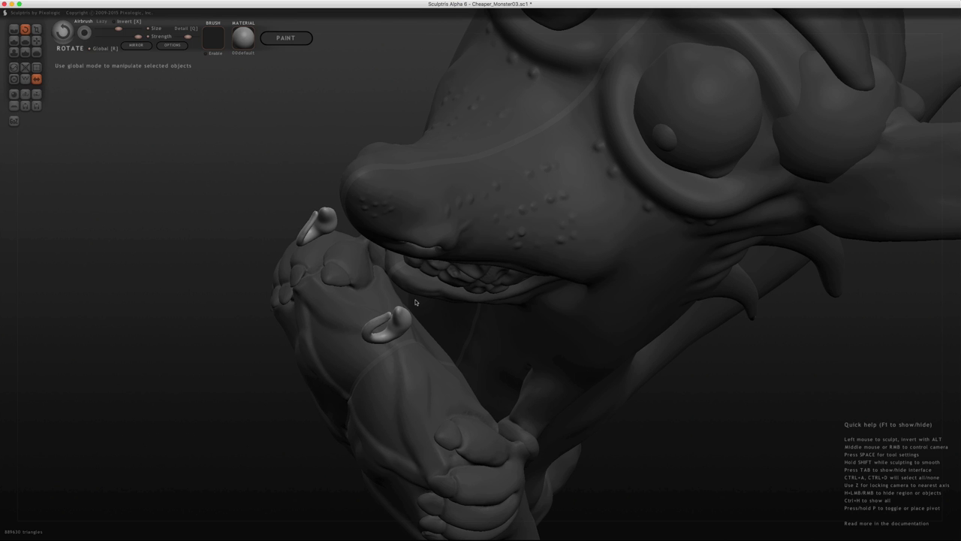
key(g)
drag(403, 320, 434, 253)
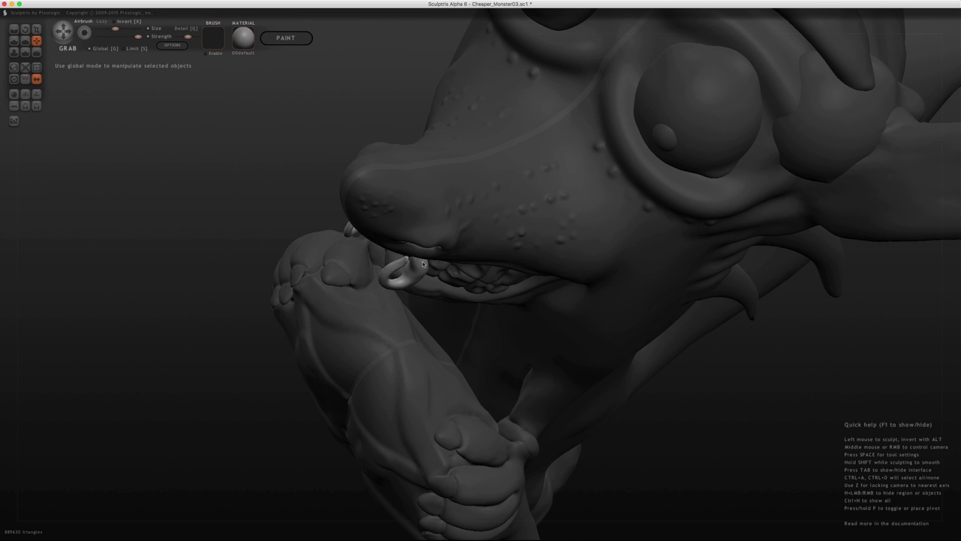
In front view, zoom in and drag both mirrored hooks up into the nostrils.
mouse_move(434, 254)
middle_down()
mouse_move(375, 161)
mouse_move(448, 275)
mouse_move(409, 285)
middle_up()
key(z)
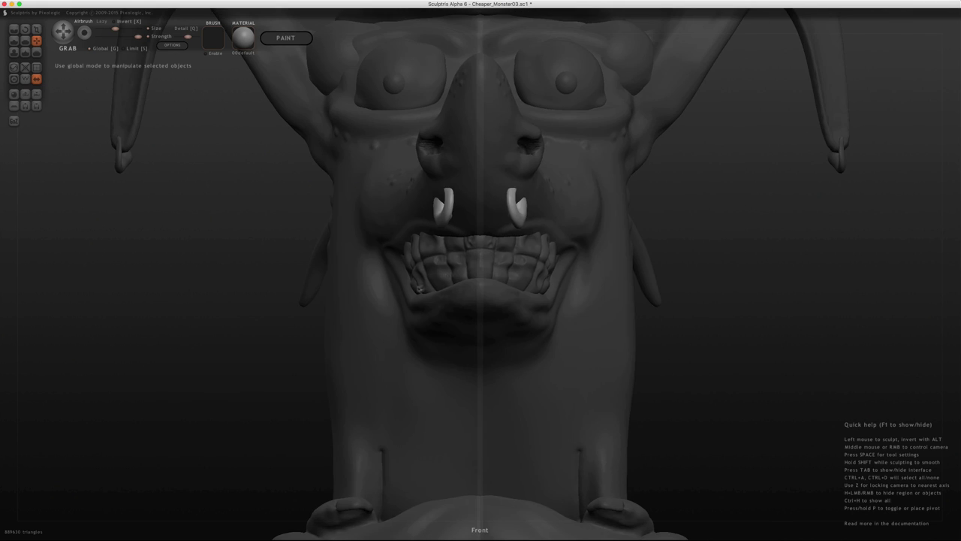
middle_drag(530, 214, 494, 197)
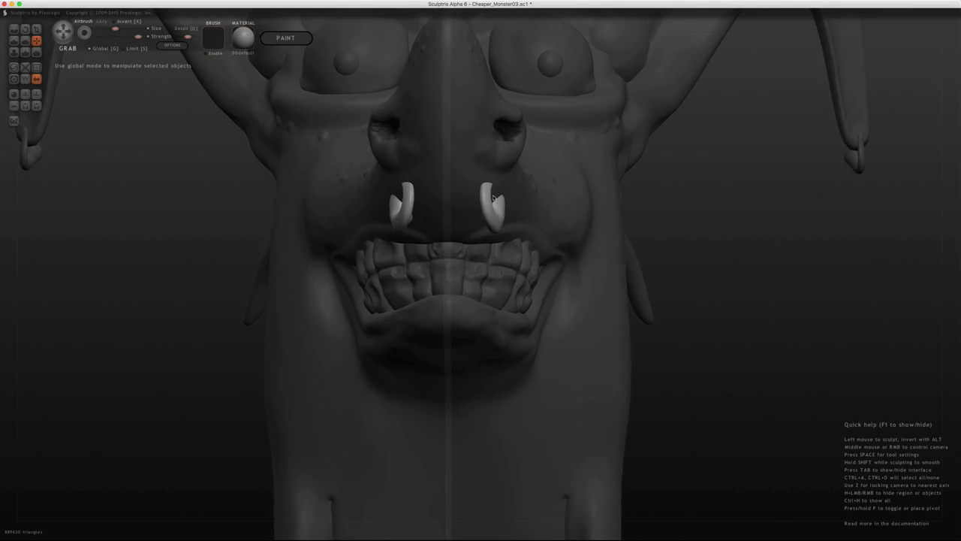
key(g)
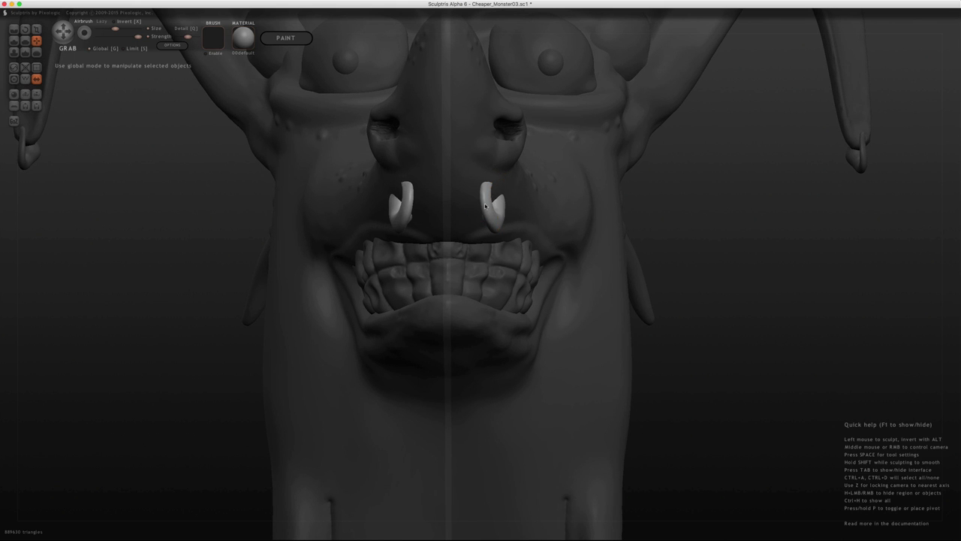
drag(494, 197, 516, 165)
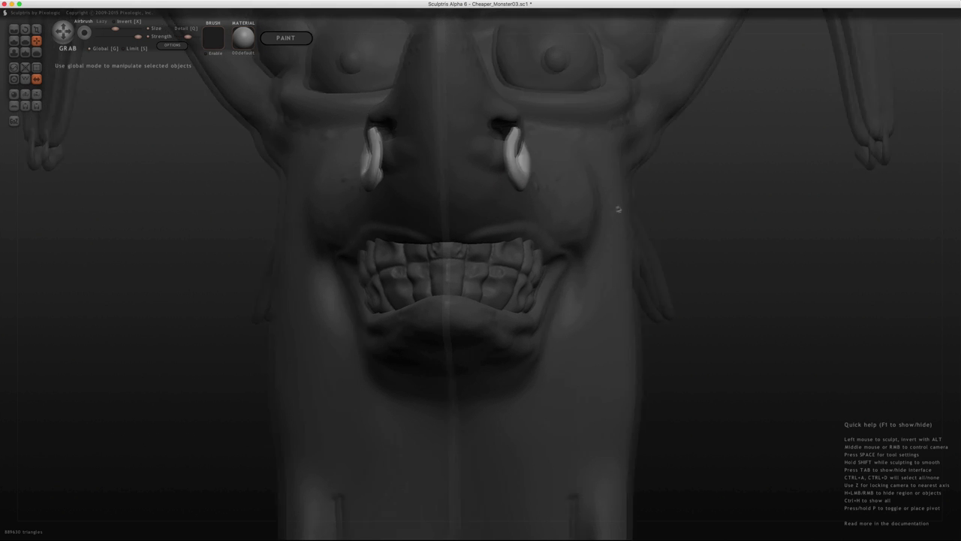
mouse_move(617, 208)
middle_down()
mouse_move(474, 261)
mouse_move(643, 271)
mouse_move(464, 236)
middle_up()
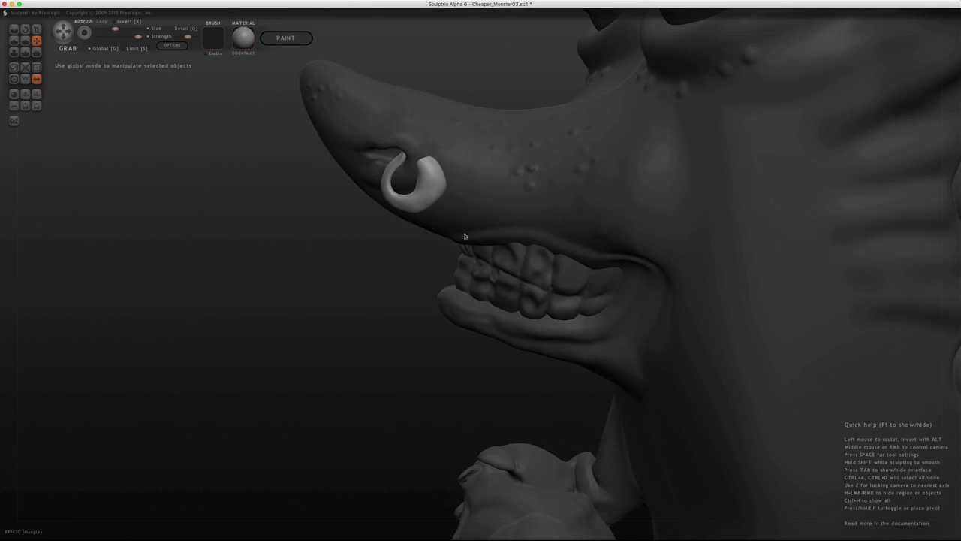
mouse_move(399, 281)
middle_down()
mouse_move(381, 337)
mouse_move(618, 354)
mouse_move(538, 302)
mouse_move(475, 288)
mouse_move(478, 307)
mouse_move(445, 294)
mouse_move(472, 263)
mouse_move(465, 271)
mouse_move(481, 292)
mouse_move(548, 290)
mouse_move(499, 269)
middle_up()
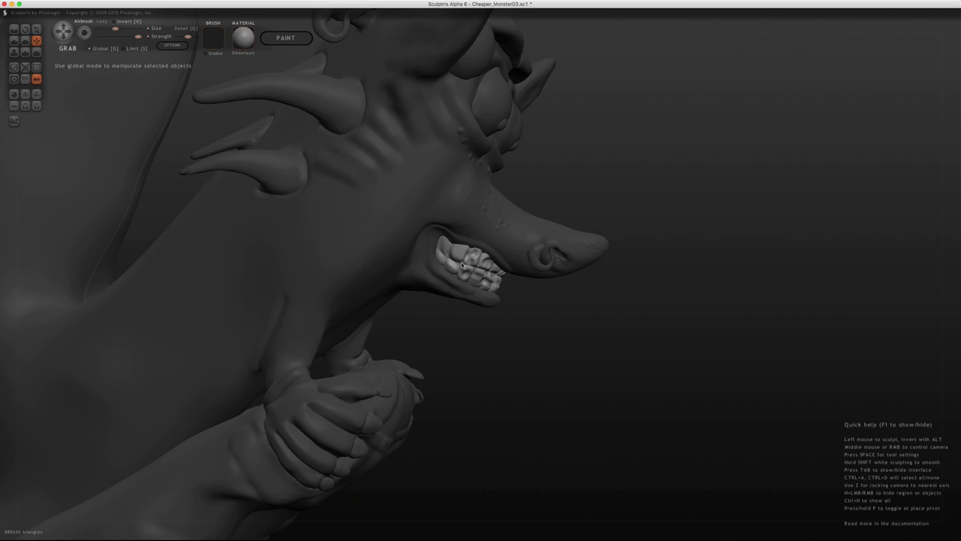
Drag the teeth object out of the mouth beside the head and start a new sphere.
middle_drag(510, 279, 516, 285)
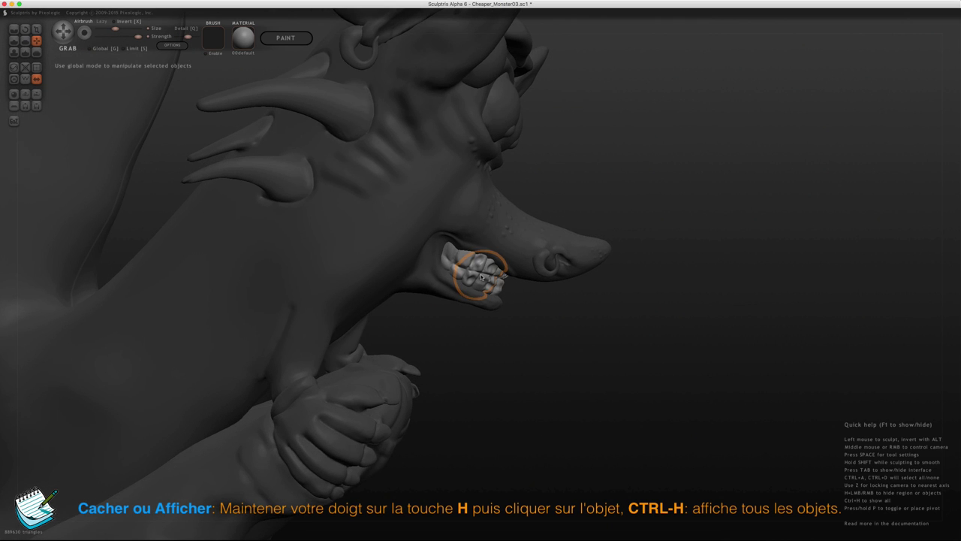
drag(481, 276, 699, 366)
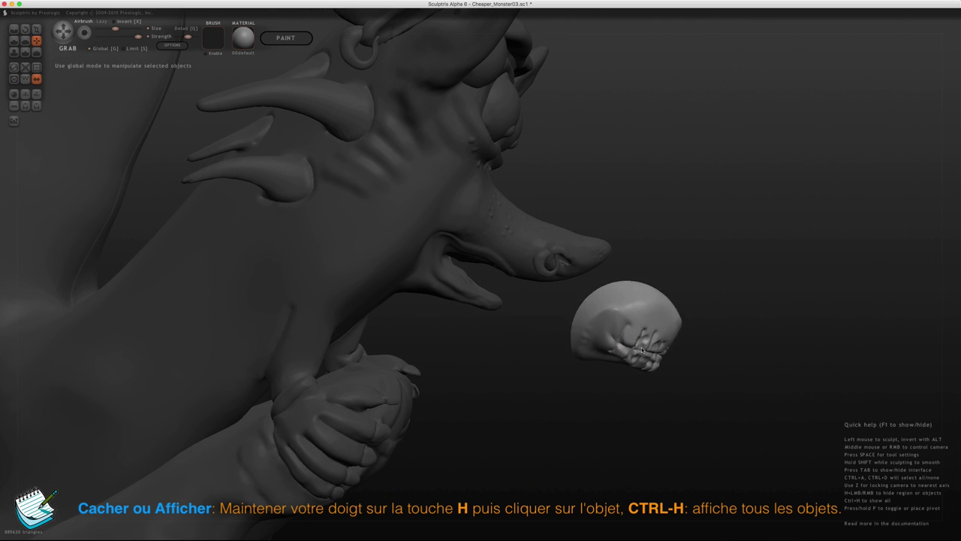
mouse_move(699, 366)
middle_down()
mouse_move(474, 307)
mouse_move(448, 246)
mouse_move(468, 277)
mouse_move(550, 269)
middle_up()
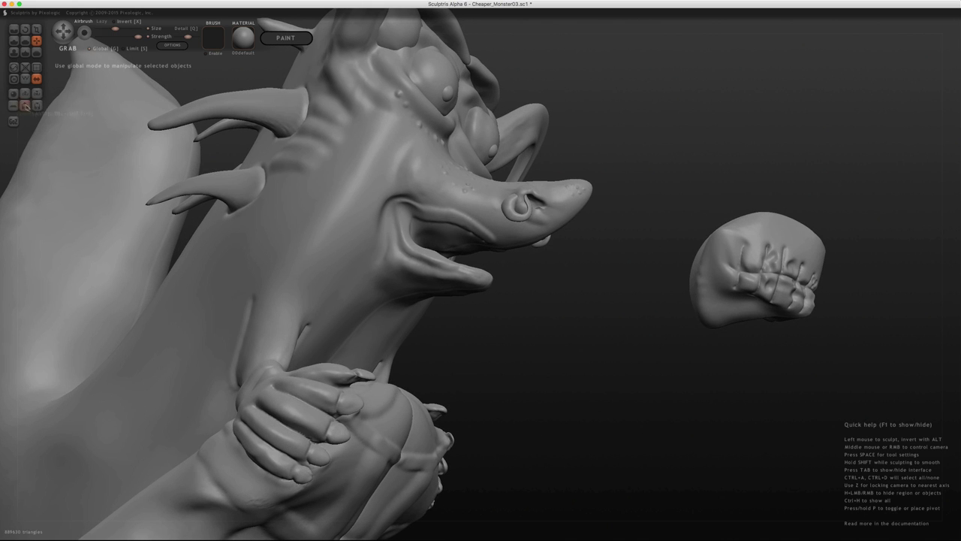
click(13, 95)
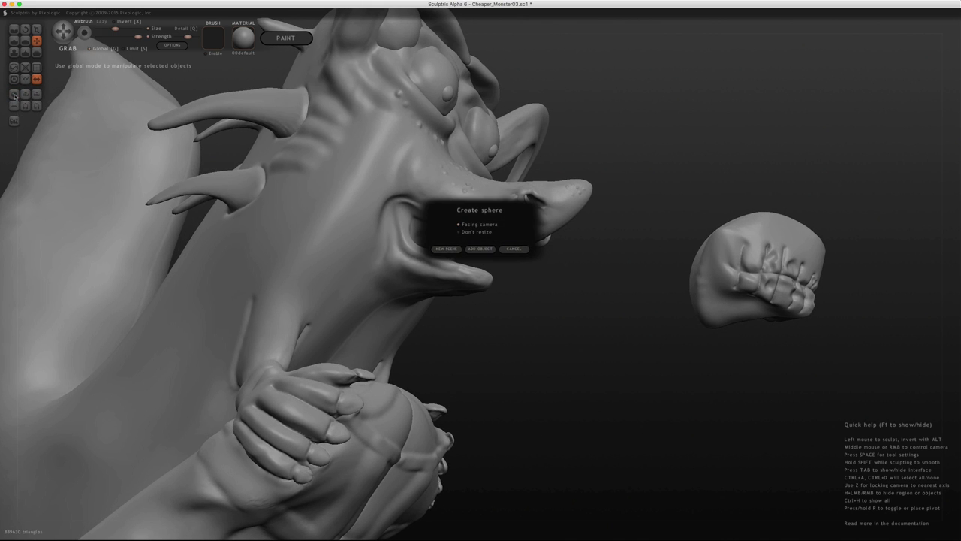
Add the sphere as a separate mirrored object and move it up in front of the face.
click(480, 248)
drag(459, 251, 370, 220)
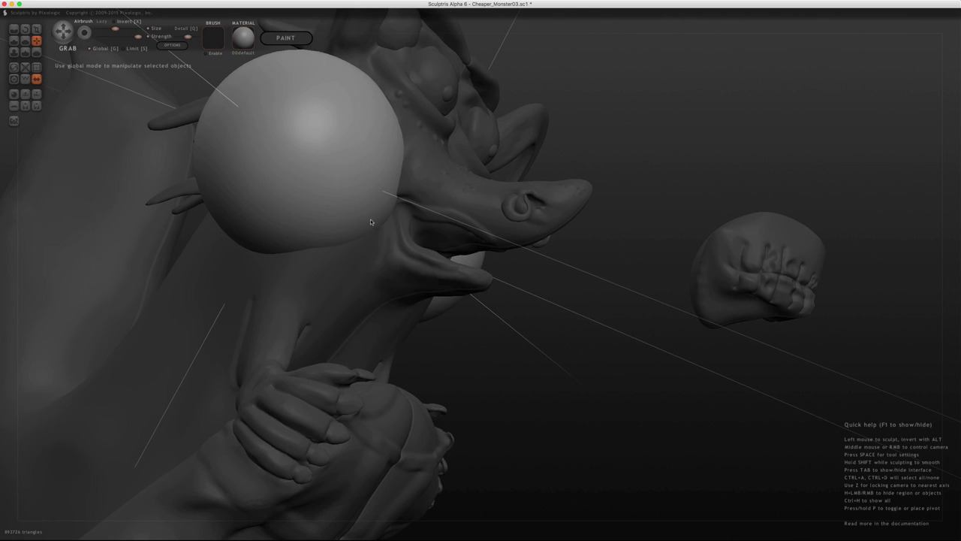
middle_drag(370, 219, 436, 264)
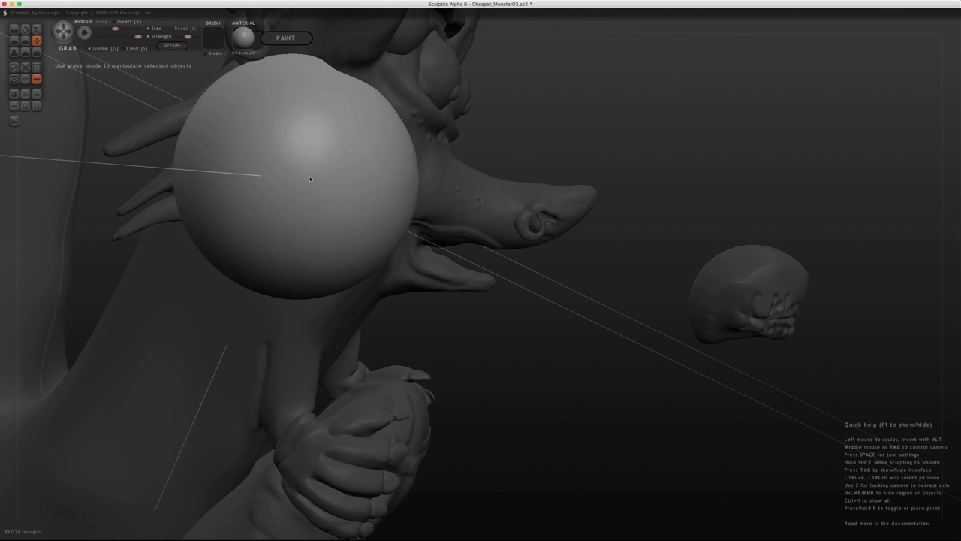
mouse_move(310, 179)
middle_down()
mouse_move(435, 254)
mouse_move(410, 212)
middle_up()
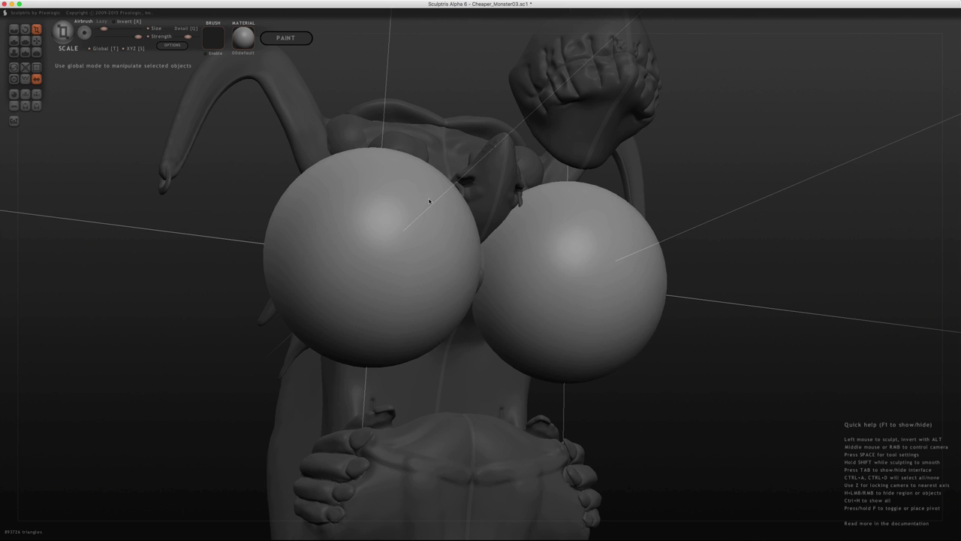
Scale both mirrored spheres down to a small size.
drag(429, 200, 257, 288)
drag(397, 241, 266, 311)
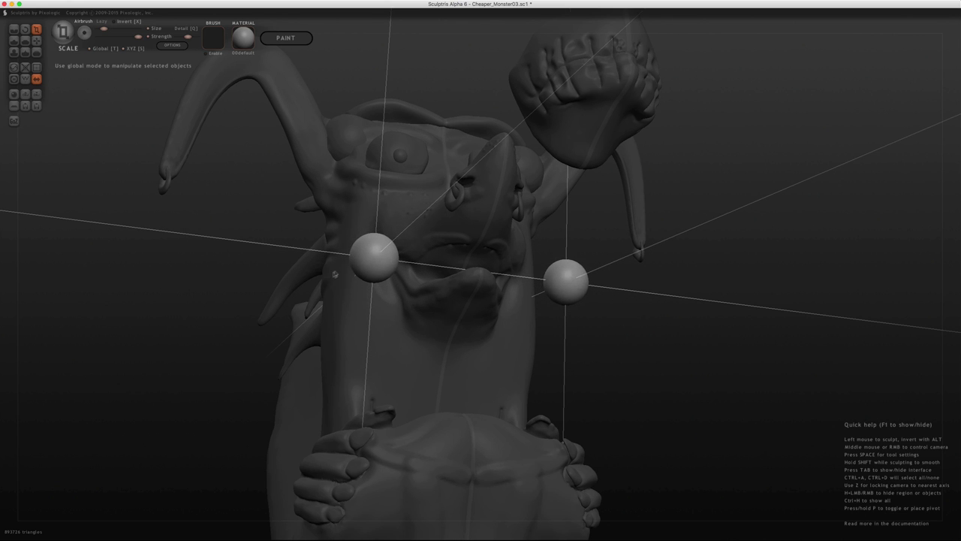
middle_drag(393, 261, 380, 255)
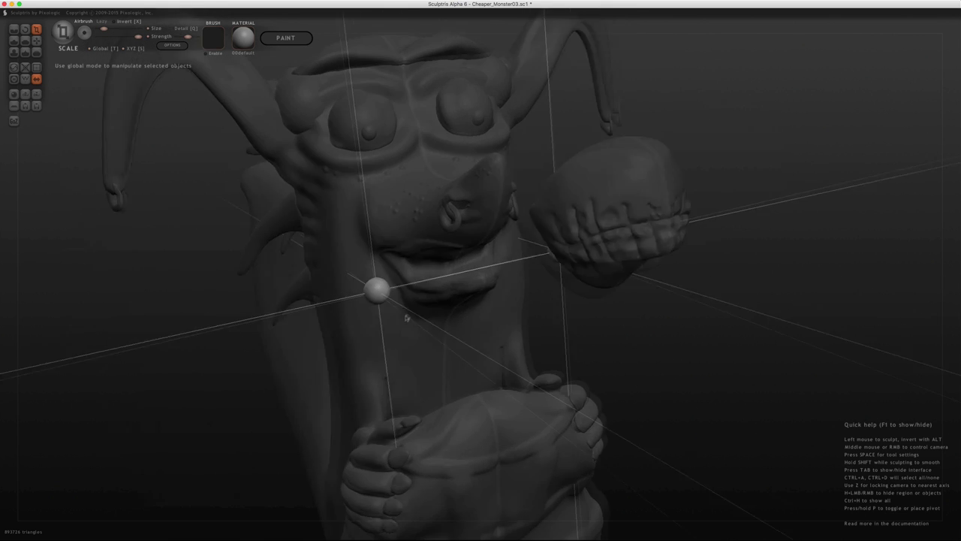
scroll(380, 255, up, 3)
scroll(380, 256, up, 2)
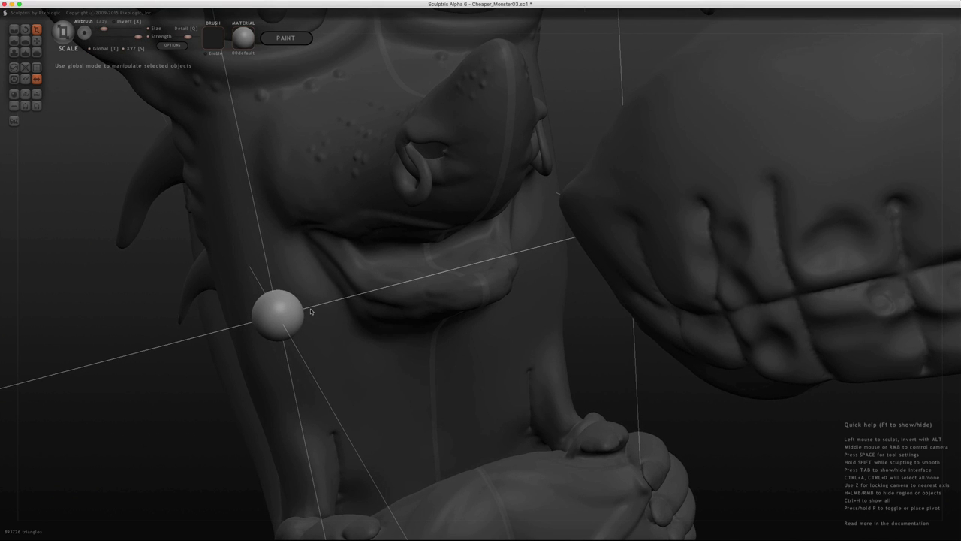
mouse_move(286, 325)
middle_down()
mouse_move(338, 300)
mouse_move(508, 257)
mouse_move(613, 419)
middle_up()
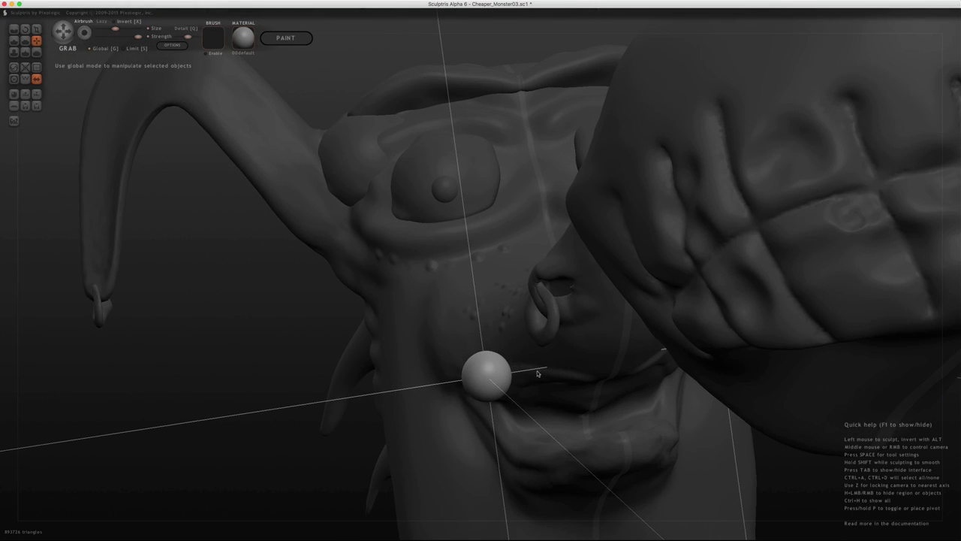
middle_drag(537, 373, 492, 110)
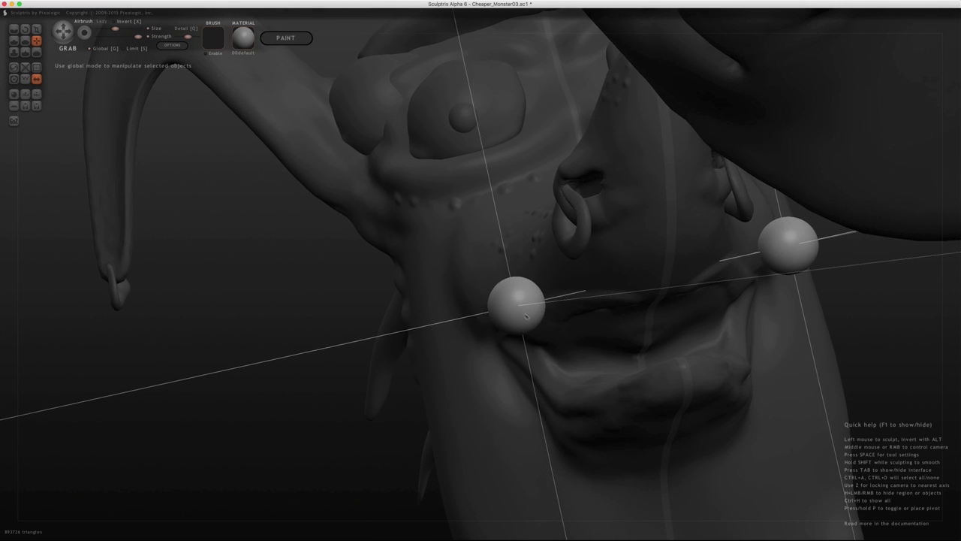
Slide the small spheres with global Grab to the corners of the mouth.
drag(525, 316, 537, 324)
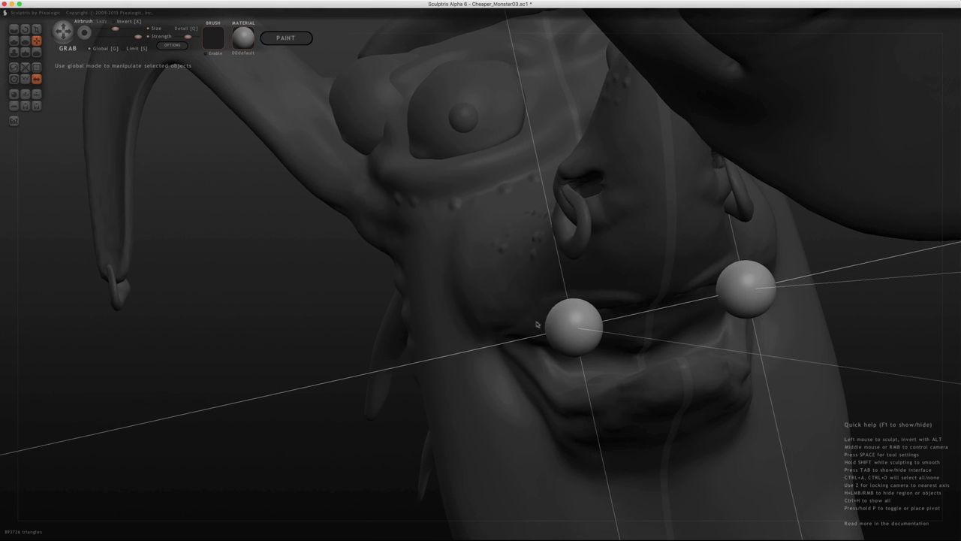
middle_drag(537, 323, 466, 315)
drag(466, 315, 387, 320)
mouse_move(387, 320)
middle_down()
mouse_move(560, 311)
mouse_move(508, 336)
middle_up()
Pull the mouth-corner sphere down into a pointed fang and refine its left edge.
scroll(508, 336, up, 3)
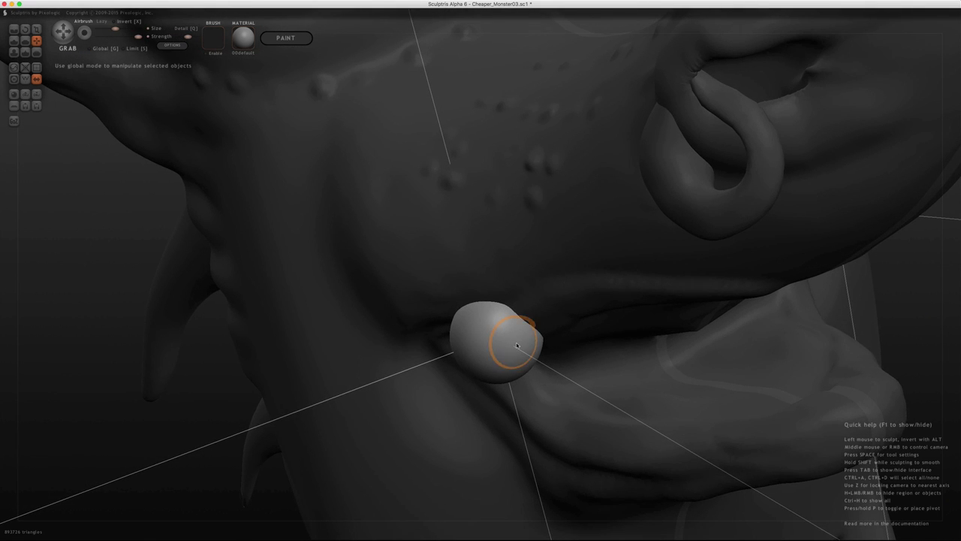
drag(459, 356, 488, 386)
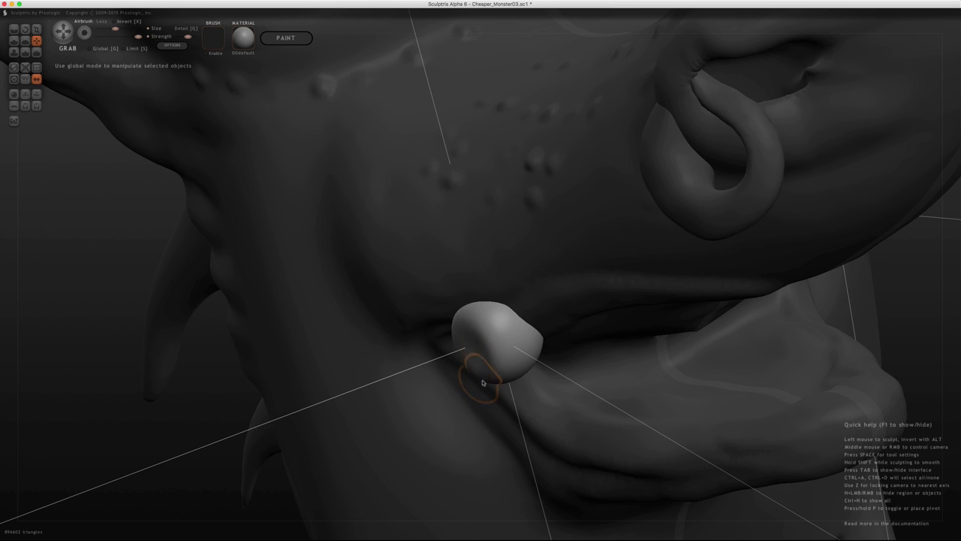
middle_drag(488, 386, 518, 415)
drag(518, 415, 539, 462)
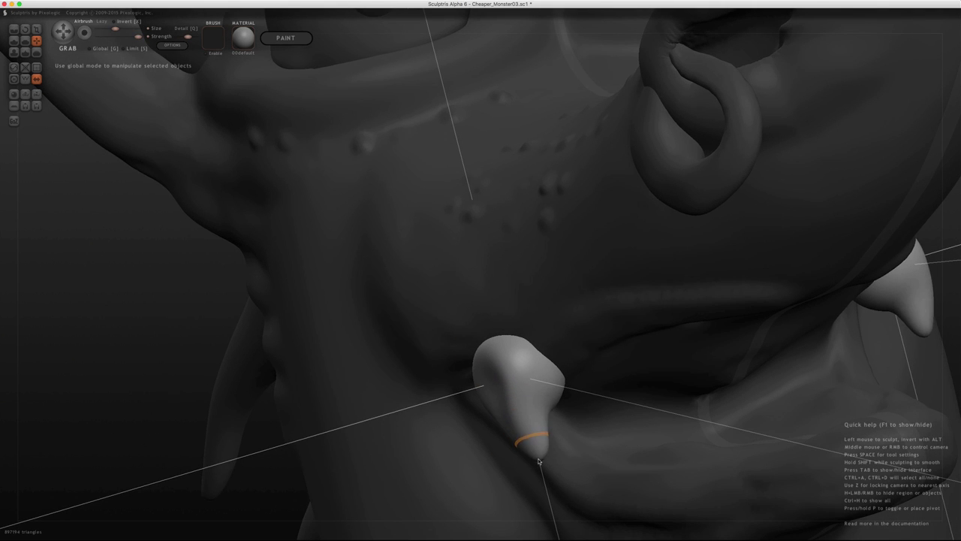
drag(474, 360, 525, 358)
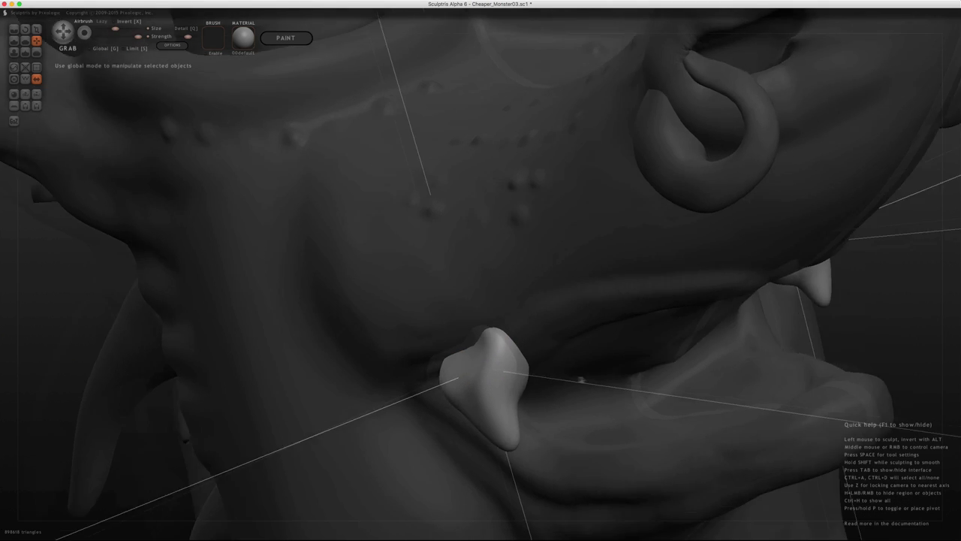
middle_drag(508, 333, 420, 376)
Enlarge the brush and pull the fang's left lobe and tip upward.
key(space)
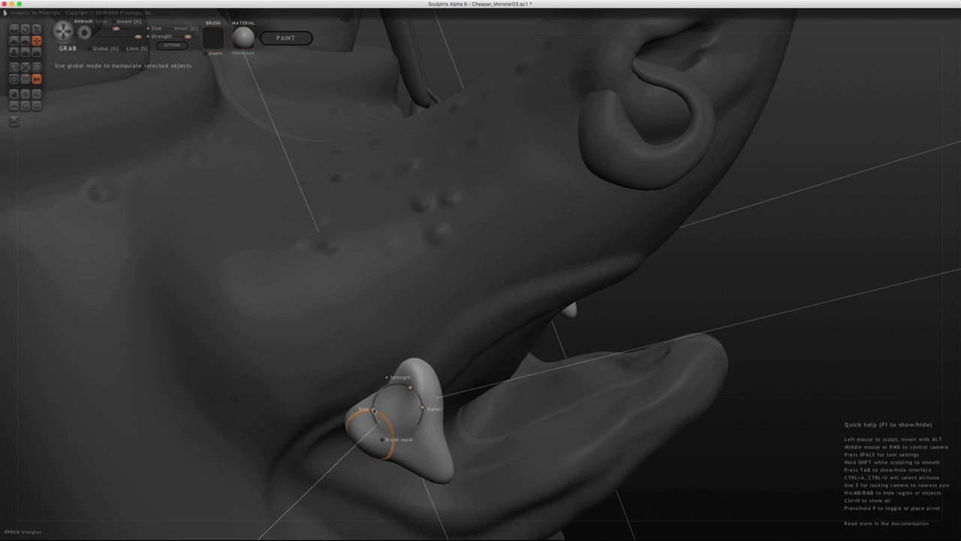
mouse_move(374, 410)
mouse_down()
mouse_move(343, 404)
mouse_move(368, 428)
mouse_up()
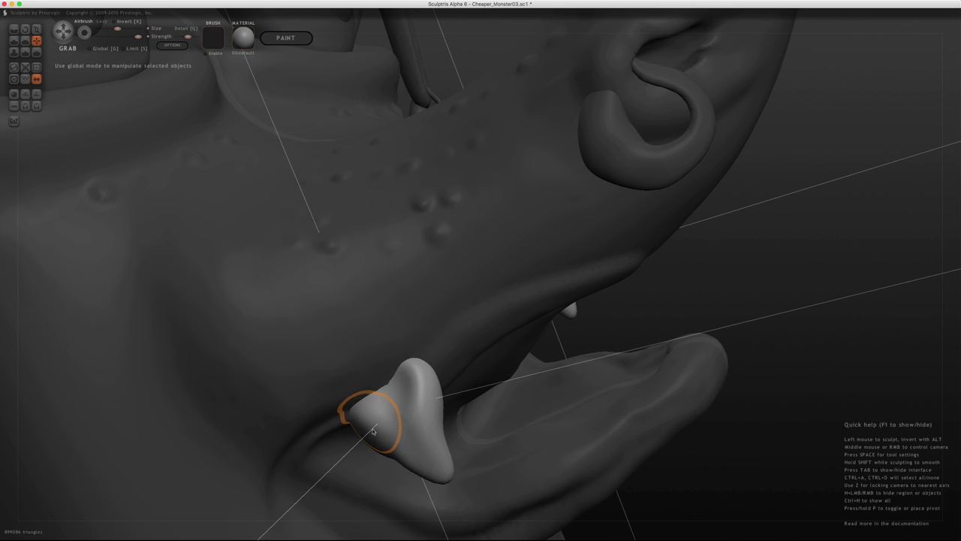
middle_drag(373, 431, 438, 393)
scroll(421, 306, up, 3)
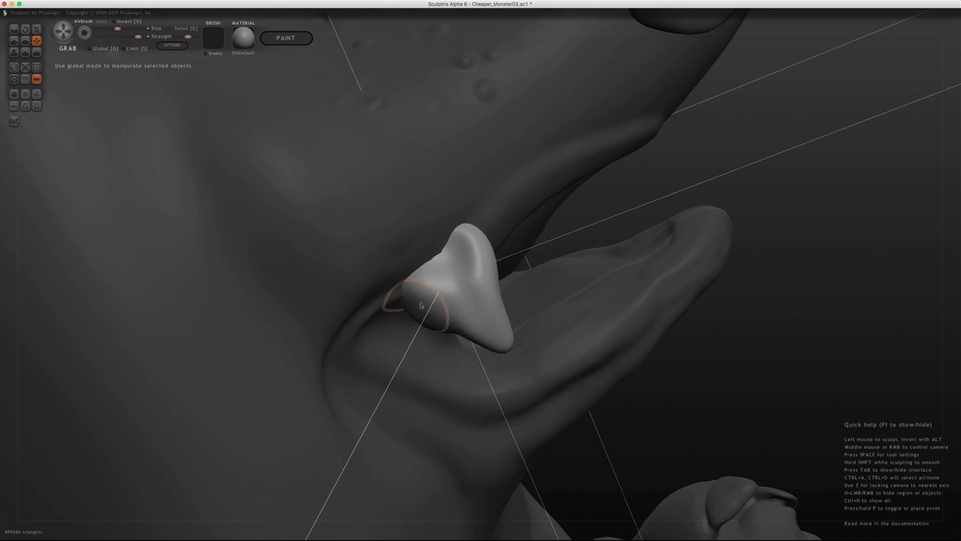
alt+middle_drag(421, 305, 450, 253)
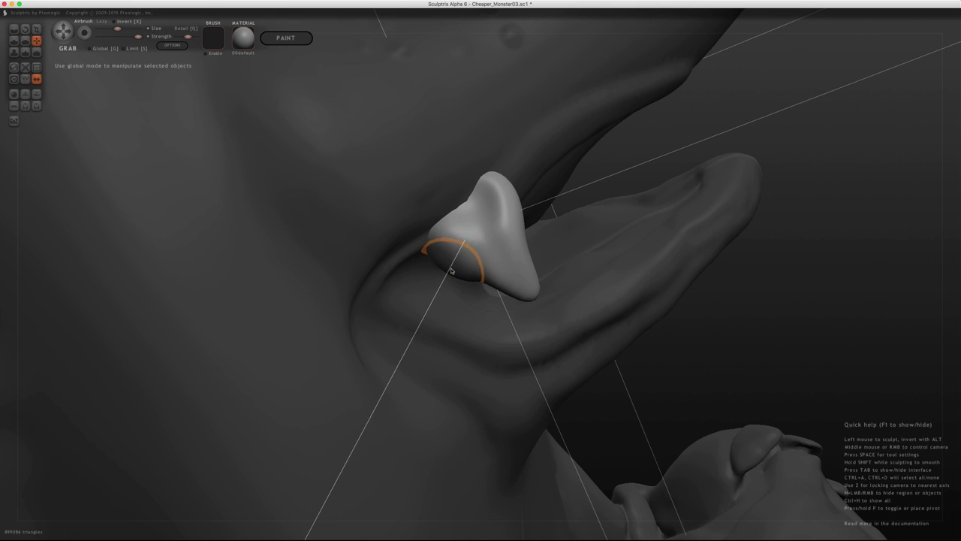
drag(450, 271, 450, 228)
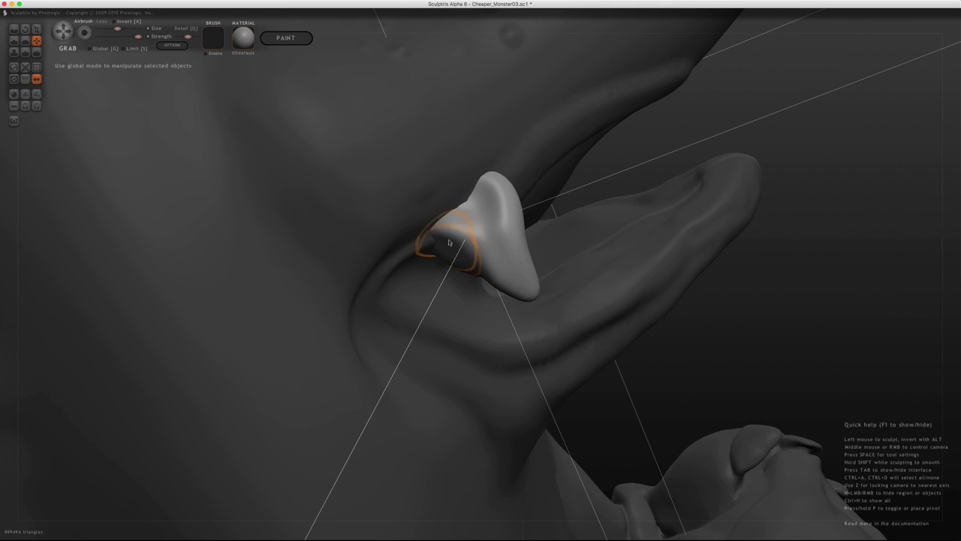
mouse_move(451, 229)
middle_down()
mouse_move(439, 244)
mouse_move(383, 236)
middle_up()
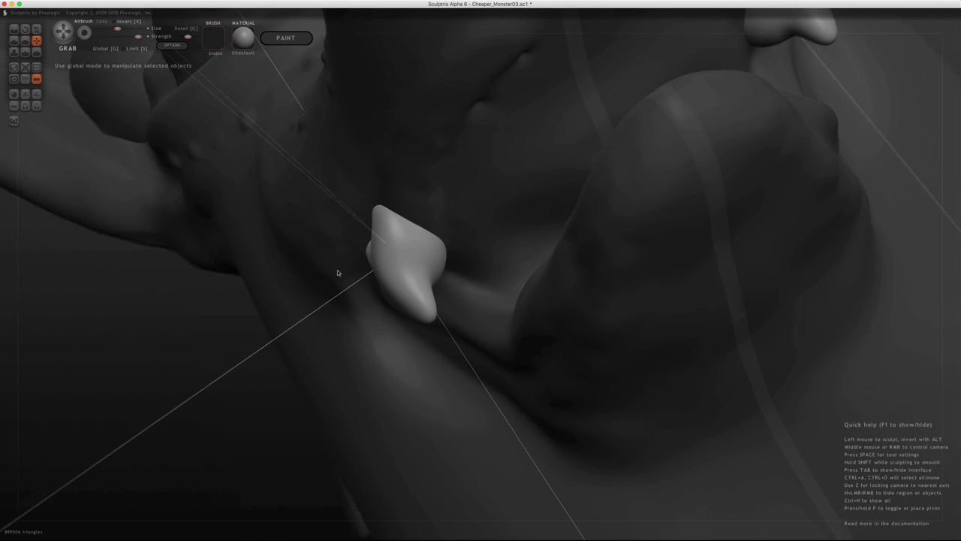
drag(385, 234, 386, 214)
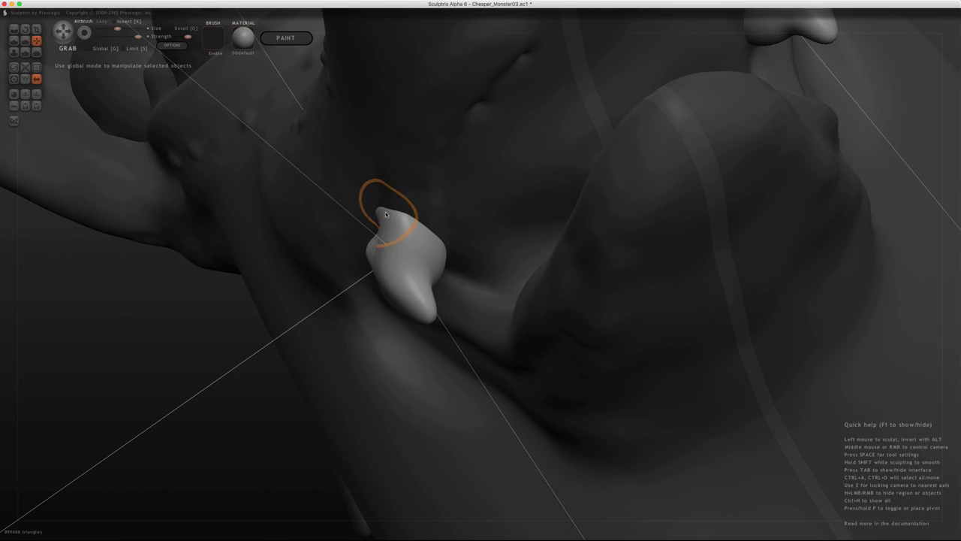
mouse_move(393, 216)
middle_down()
mouse_move(423, 251)
mouse_move(543, 247)
mouse_move(560, 318)
mouse_move(546, 304)
mouse_move(473, 310)
middle_up()
mouse_move(534, 289)
middle_down()
mouse_move(518, 282)
mouse_move(475, 320)
mouse_move(545, 303)
mouse_move(496, 318)
mouse_move(492, 300)
mouse_move(534, 298)
middle_up()
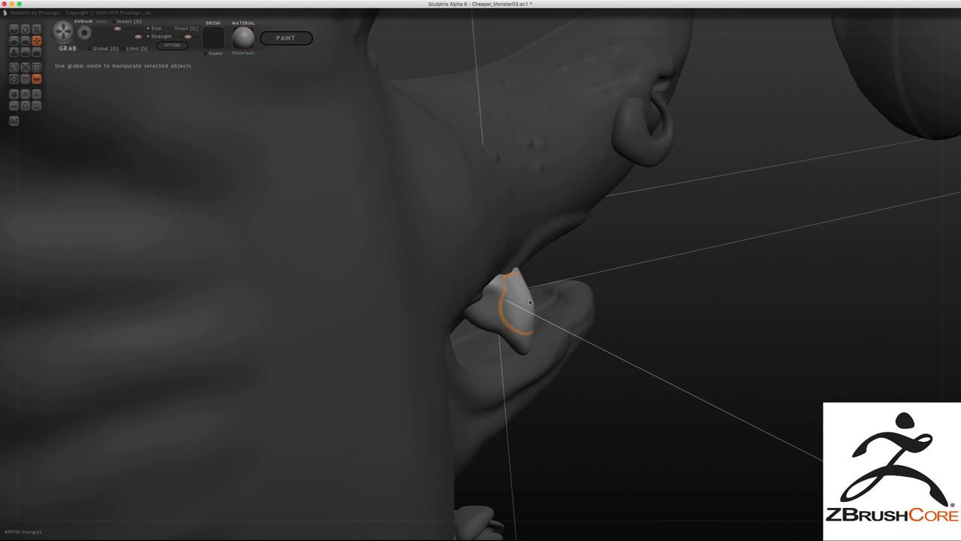
Shift the fang tip left, then tilt both mirrored fangs with global Rotate.
drag(530, 302, 521, 302)
middle_drag(511, 288, 430, 308)
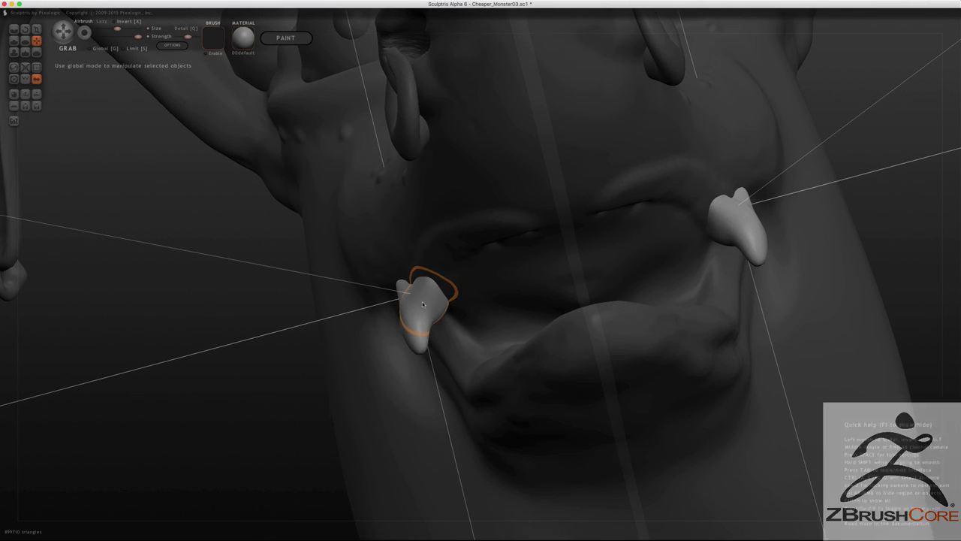
key(r)
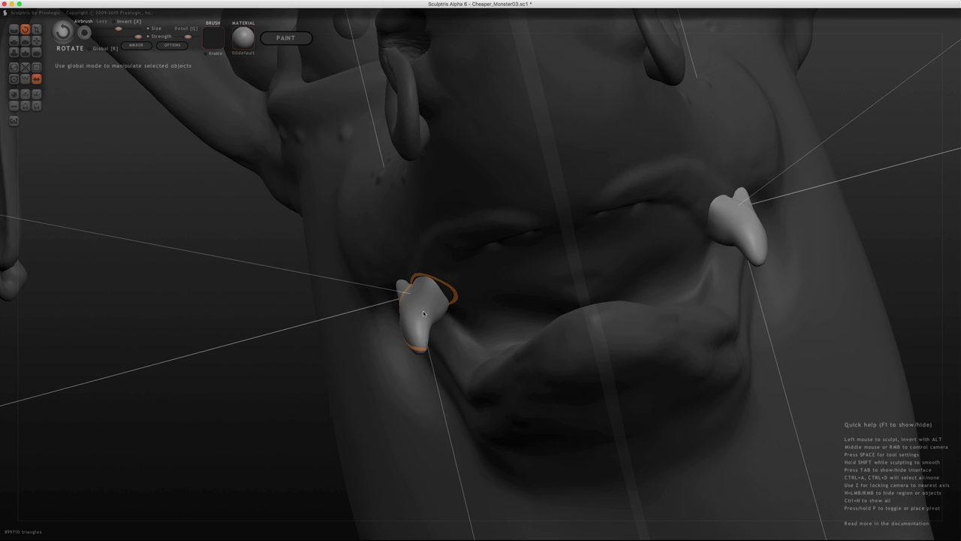
key(r)
mouse_move(449, 311)
mouse_down()
mouse_move(444, 300)
mouse_move(455, 296)
mouse_move(438, 306)
mouse_up()
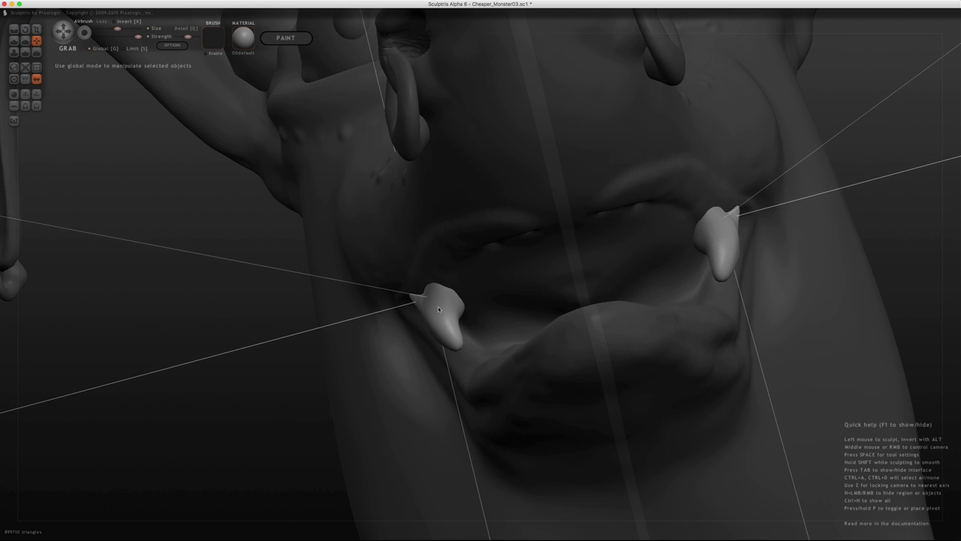
mouse_move(438, 306)
middle_down()
mouse_move(663, 278)
mouse_move(482, 338)
mouse_move(521, 320)
middle_up()
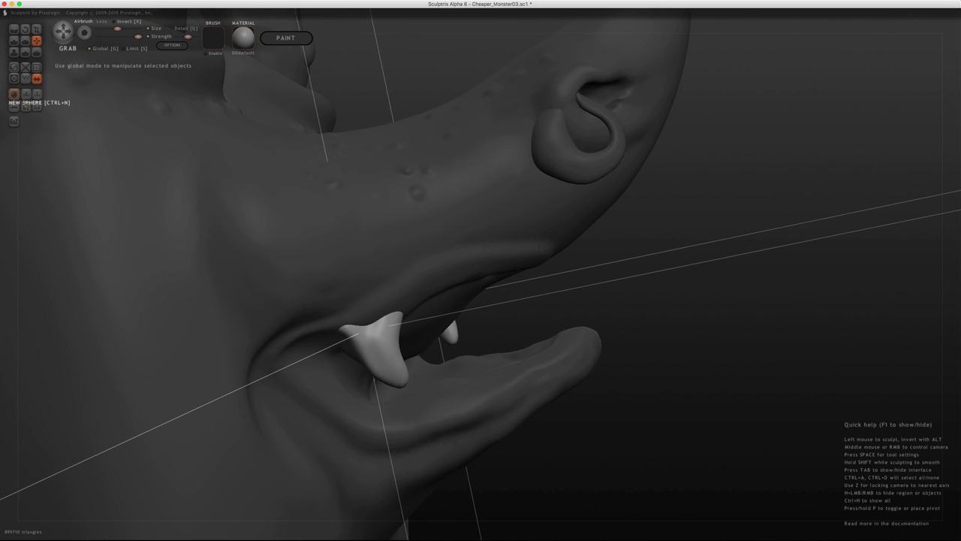
mouse_move(554, 314)
middle_down()
mouse_move(538, 318)
mouse_move(552, 304)
mouse_move(575, 318)
mouse_move(608, 315)
mouse_move(425, 364)
middle_up()
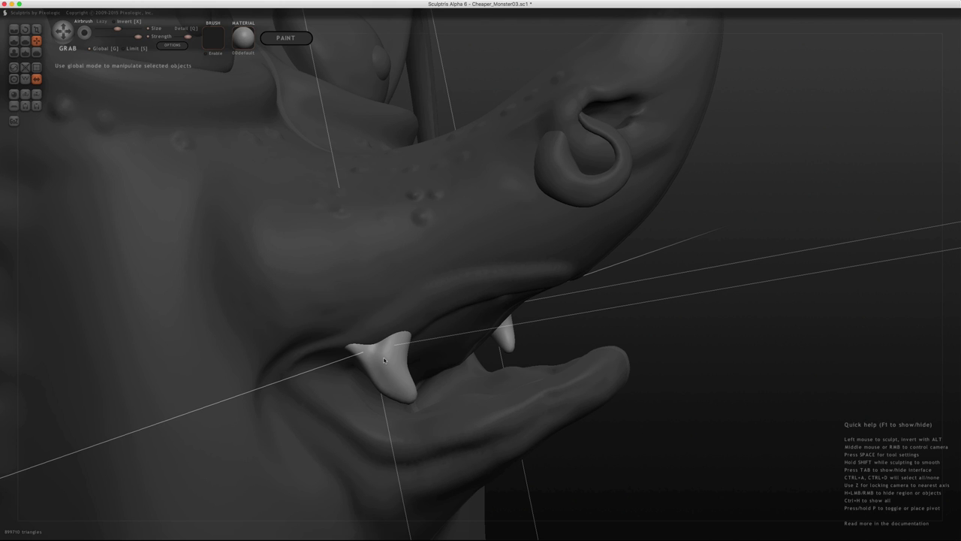
Move the new spheres up into the mouth, deselect them, and grab them into larger fang shapes.
mouse_move(384, 359)
mouse_down()
mouse_move(436, 342)
mouse_move(441, 328)
mouse_up()
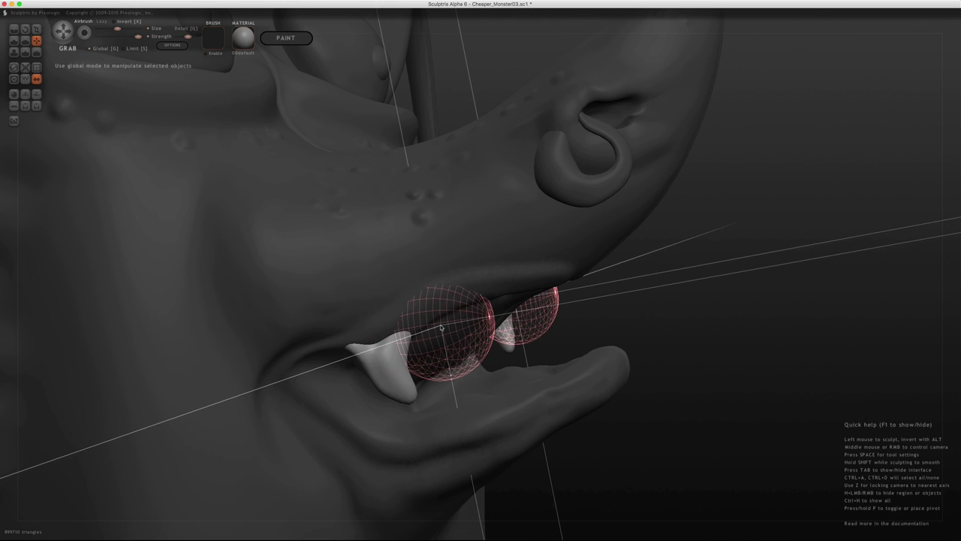
key(ctrl+d)
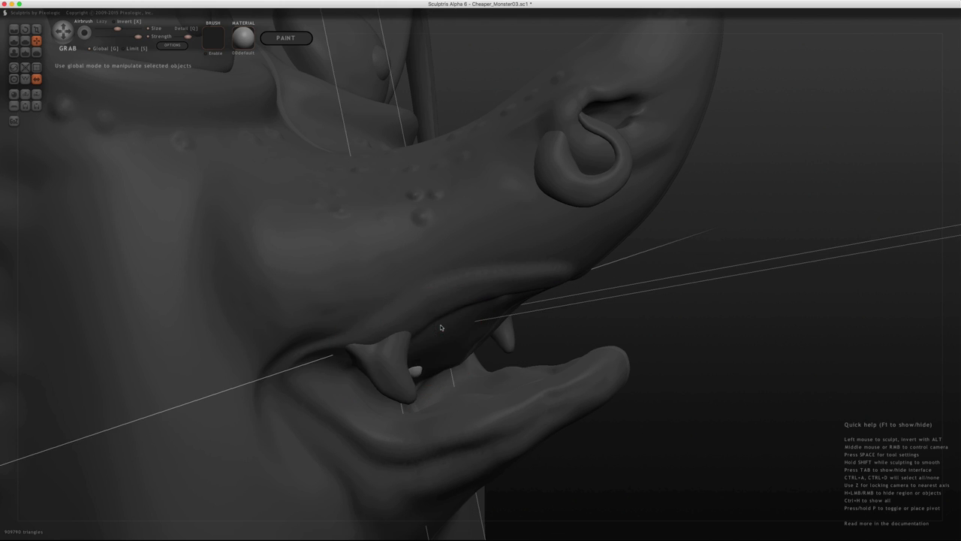
middle_drag(442, 328, 453, 366)
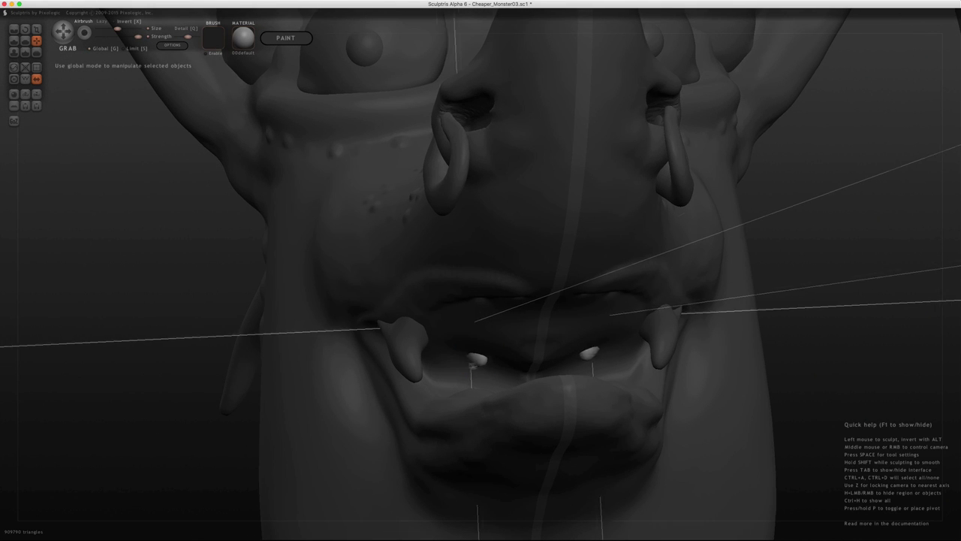
drag(485, 362, 461, 363)
mouse_move(461, 363)
middle_down()
mouse_move(595, 342)
mouse_move(430, 356)
mouse_move(410, 332)
middle_up()
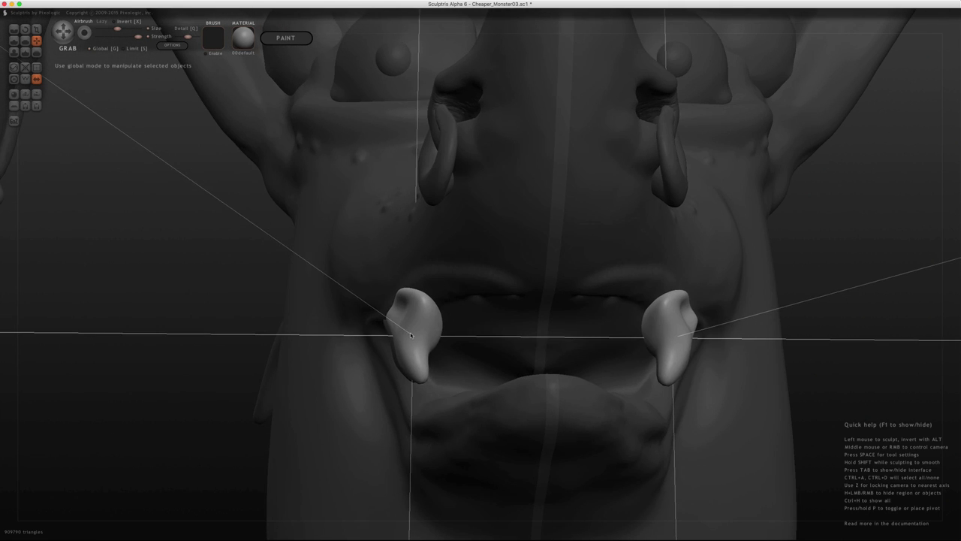
Orbit and zoom around the head to check the second fang pair's placement in the mouth.
drag(410, 332, 535, 356)
scroll(536, 356, up, 2)
middle_drag(536, 356, 527, 343)
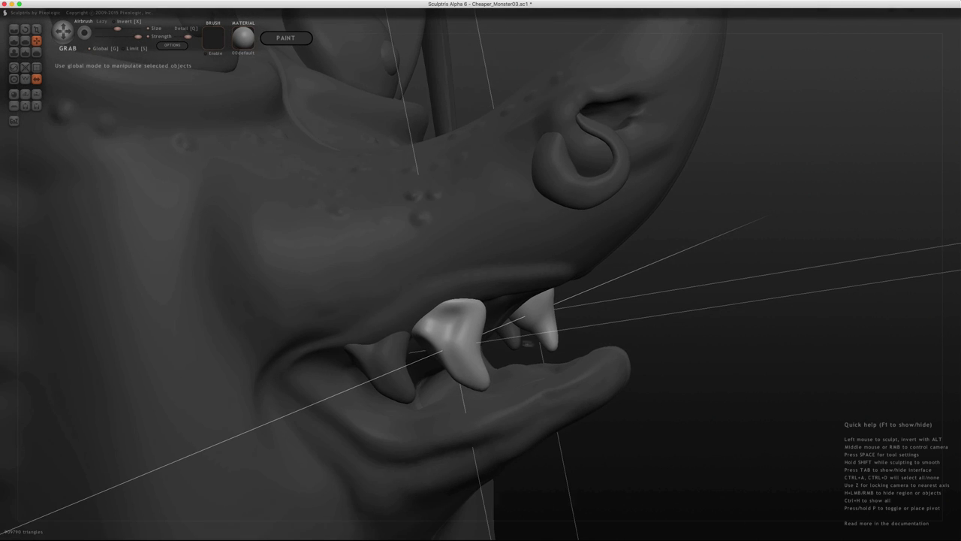
mouse_move(454, 346)
middle_down()
mouse_move(553, 328)
mouse_move(521, 337)
middle_up()
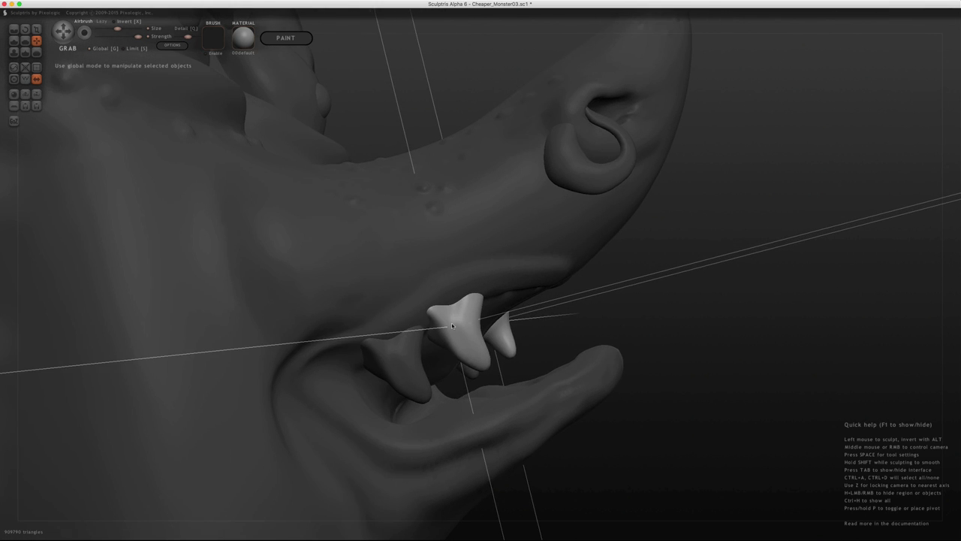
middle_drag(453, 327, 440, 321)
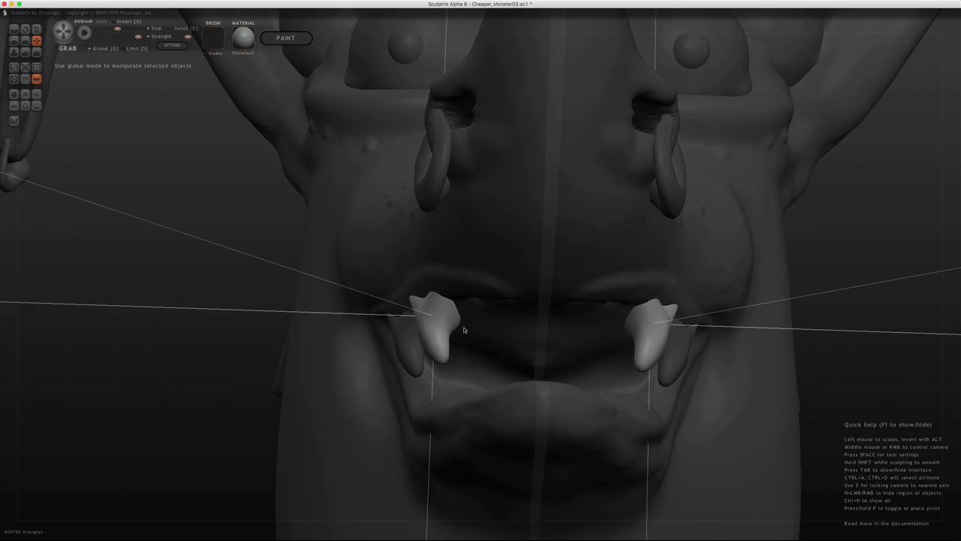
mouse_move(515, 337)
middle_down()
mouse_move(616, 358)
mouse_move(660, 353)
mouse_move(600, 354)
mouse_move(595, 394)
mouse_move(607, 338)
middle_up()
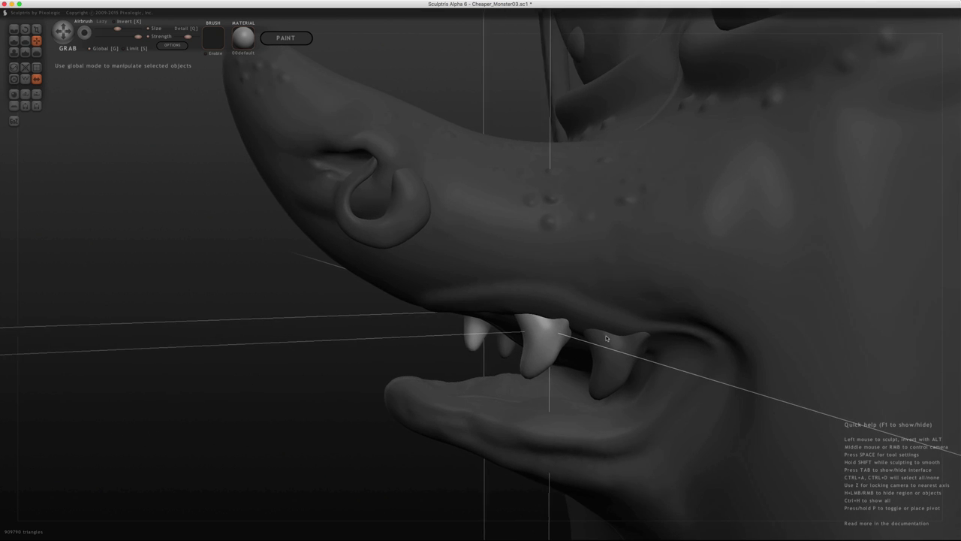
mouse_move(554, 316)
middle_down()
mouse_move(579, 339)
mouse_move(457, 336)
mouse_move(673, 345)
middle_up()
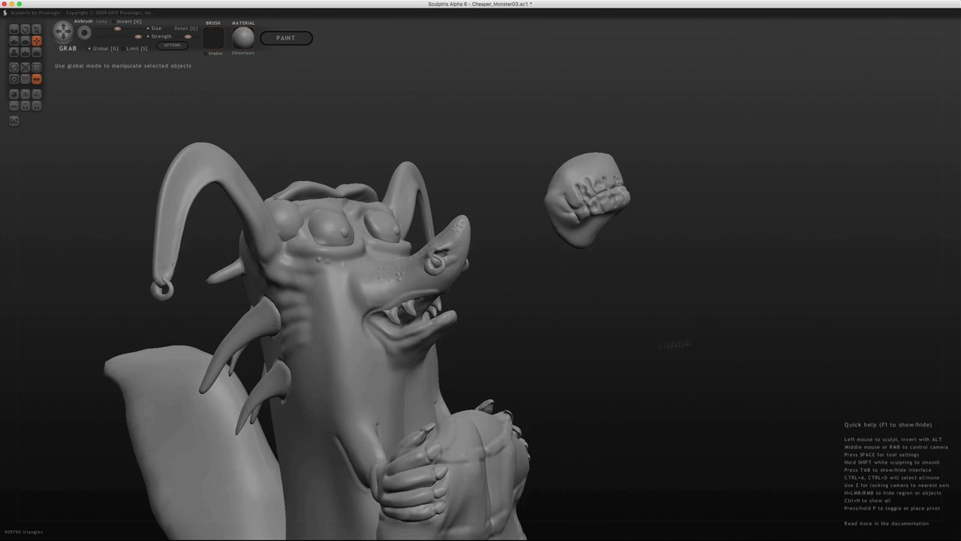
mouse_move(425, 354)
middle_down()
mouse_move(492, 341)
mouse_move(443, 344)
mouse_move(489, 311)
mouse_move(517, 325)
mouse_move(511, 310)
mouse_move(507, 321)
mouse_move(652, 345)
mouse_move(560, 320)
mouse_move(537, 326)
middle_up()
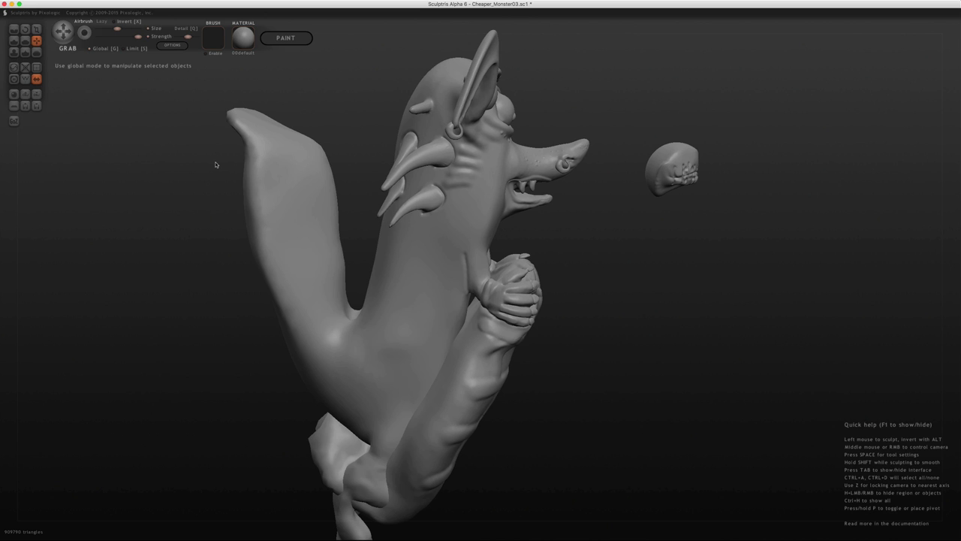
middle_drag(215, 164, 633, 203)
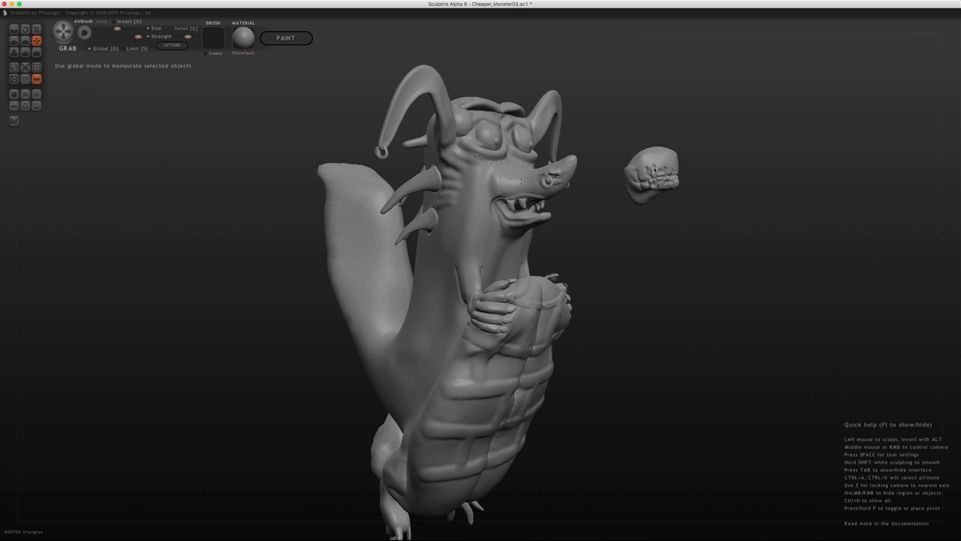
mouse_move(695, 210)
middle_down()
mouse_move(641, 230)
mouse_move(699, 223)
middle_up()
middle_drag(458, 320, 467, 292)
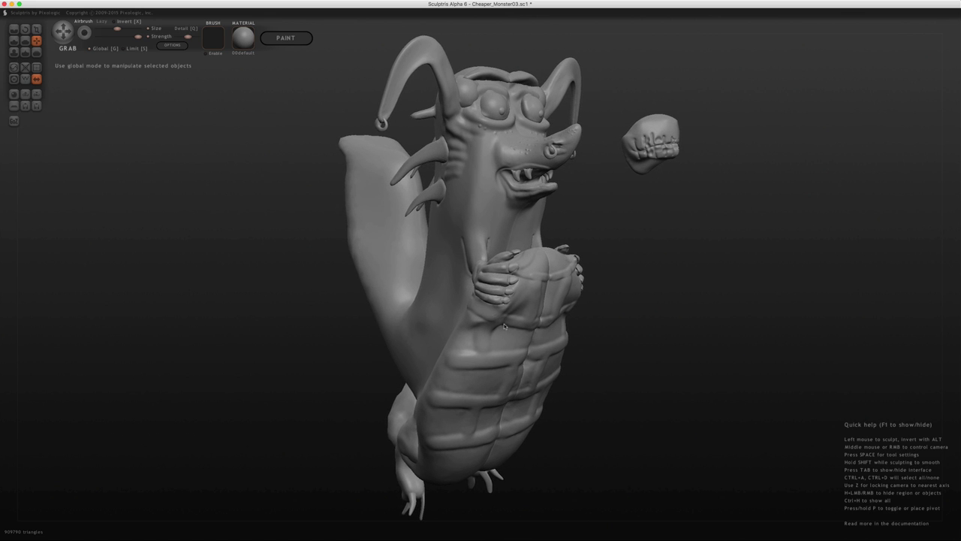
middle_drag(503, 325, 508, 323)
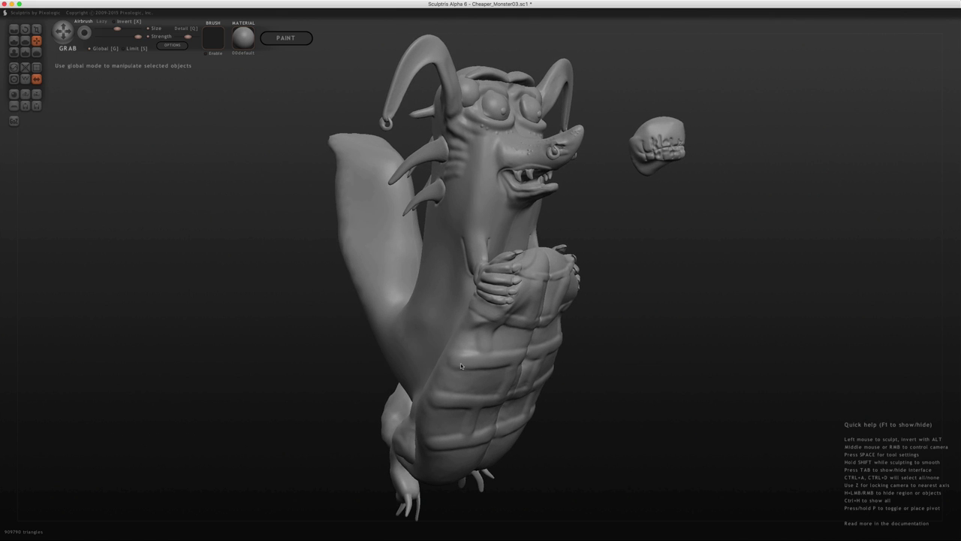
middle_drag(461, 366, 465, 337)
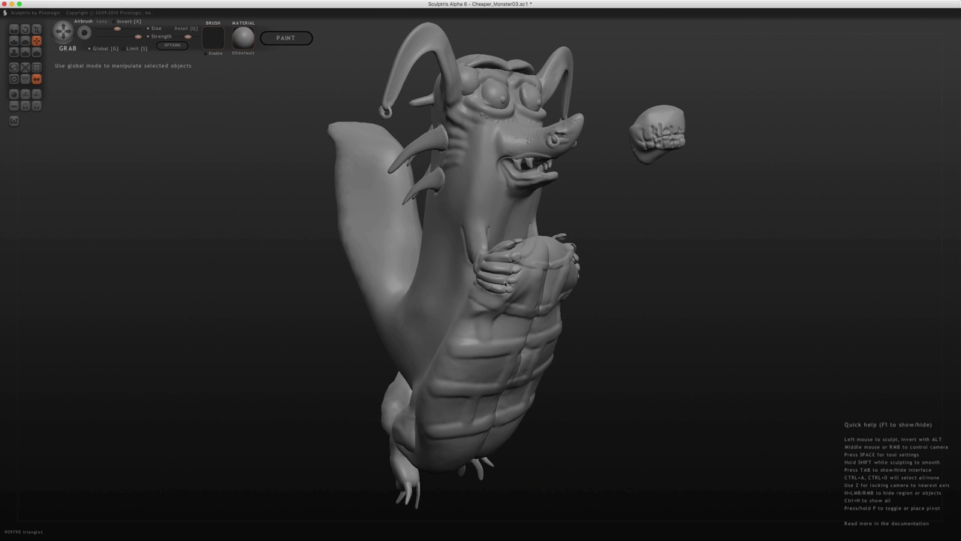
Save the current monster render as the image 'Personnage' through the sculpt options, then close them.
click(175, 47)
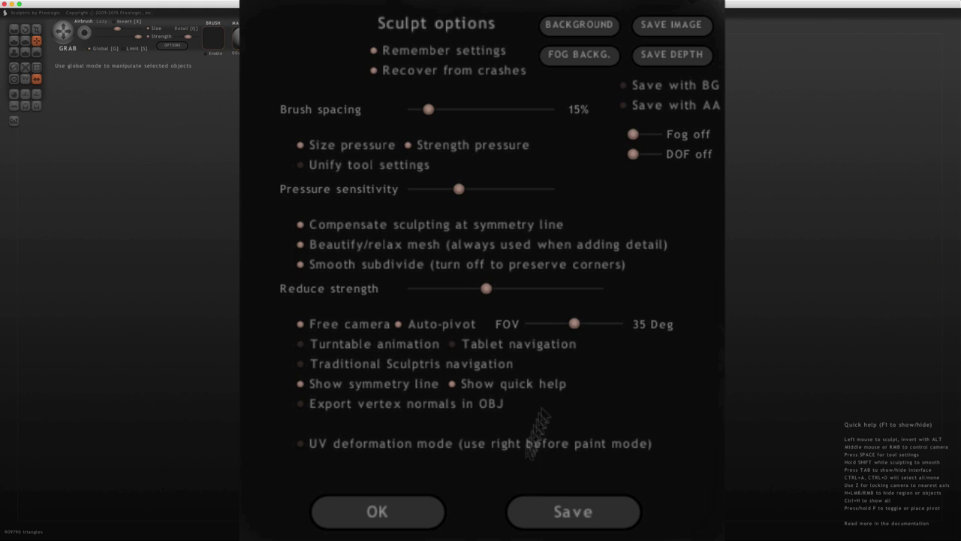
click(668, 27)
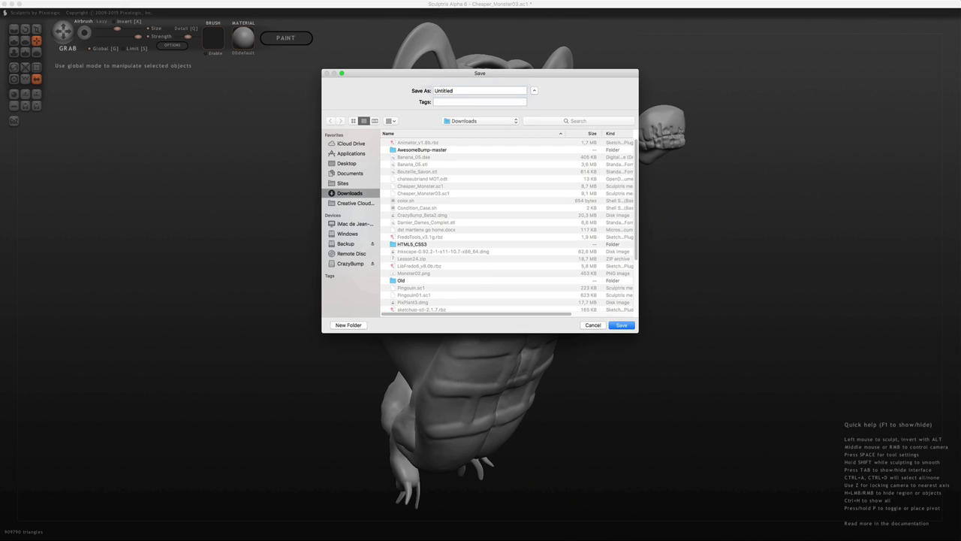
text(Per)
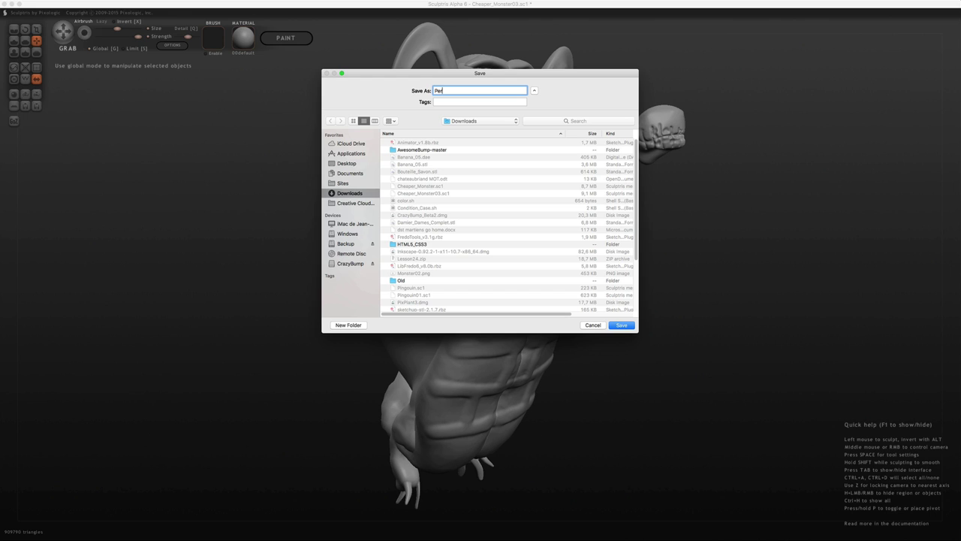
text(sonnage)
key(Return)
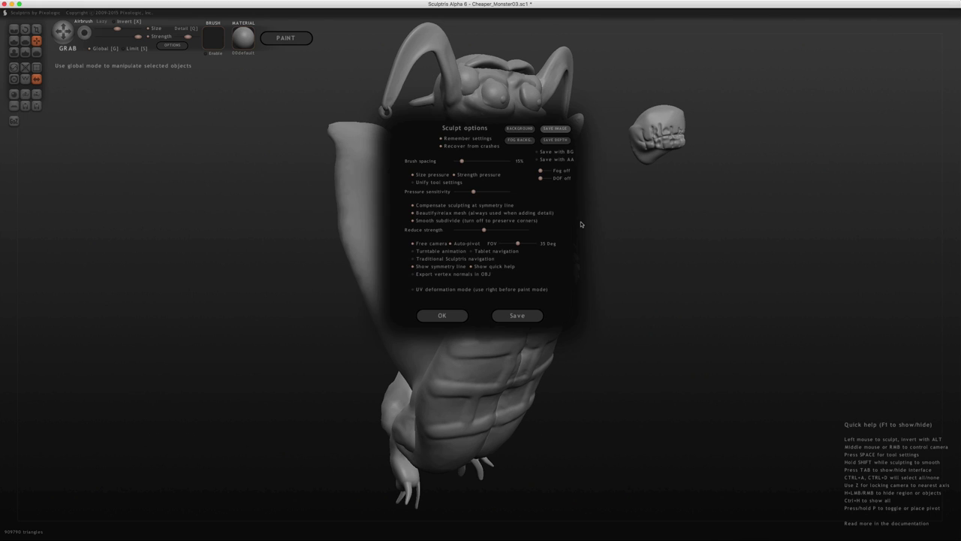
click(443, 316)
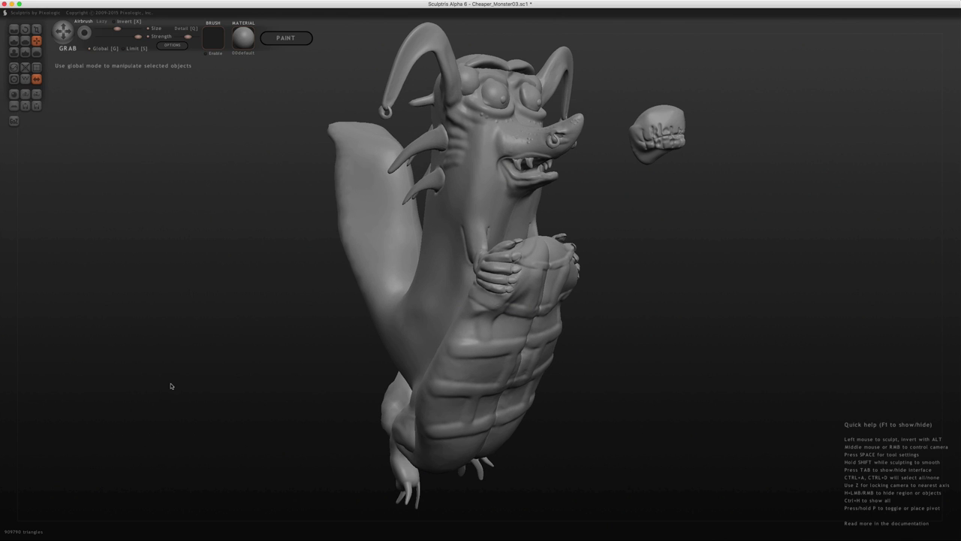
key(space)
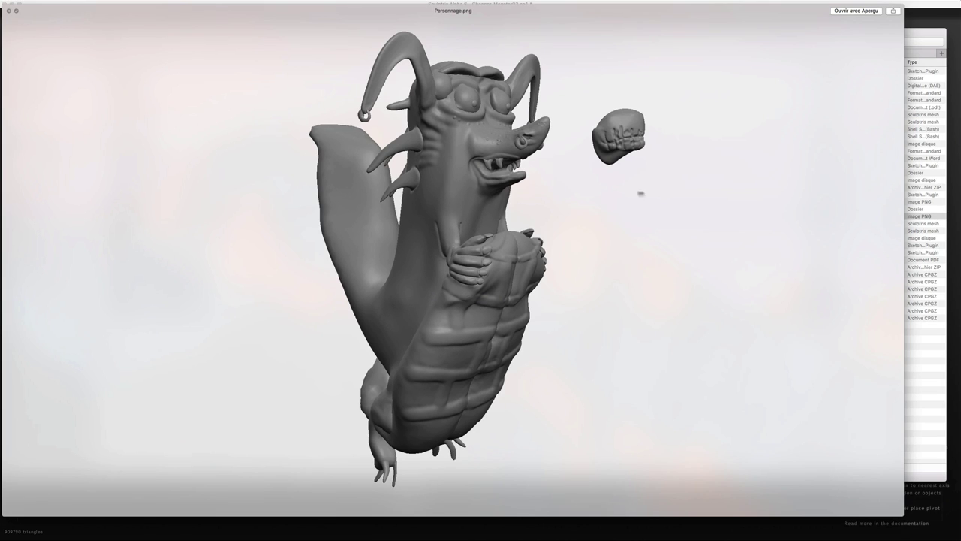